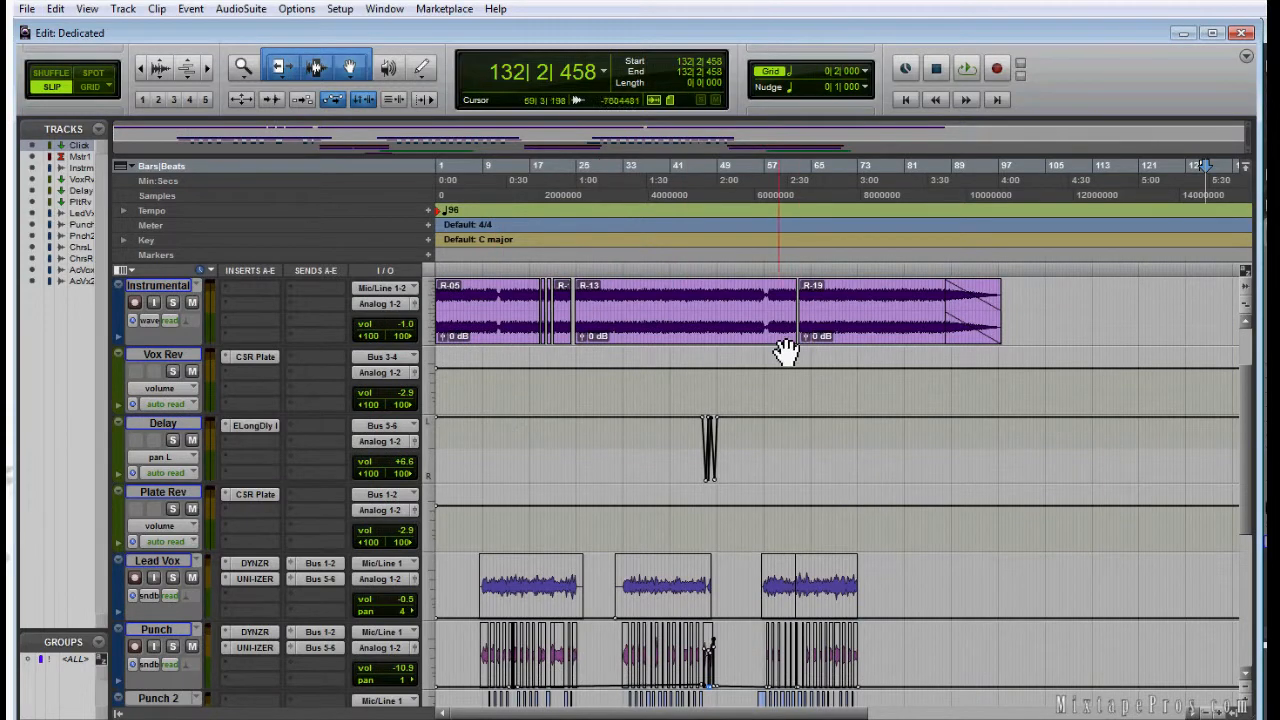
- Look over all the session's tracks, examining their clips, automation, inserts, sends and routing
{"action": "scroll", "coordinate": [529, 594], "scroll_direction": "down", "scroll_amount": 5}
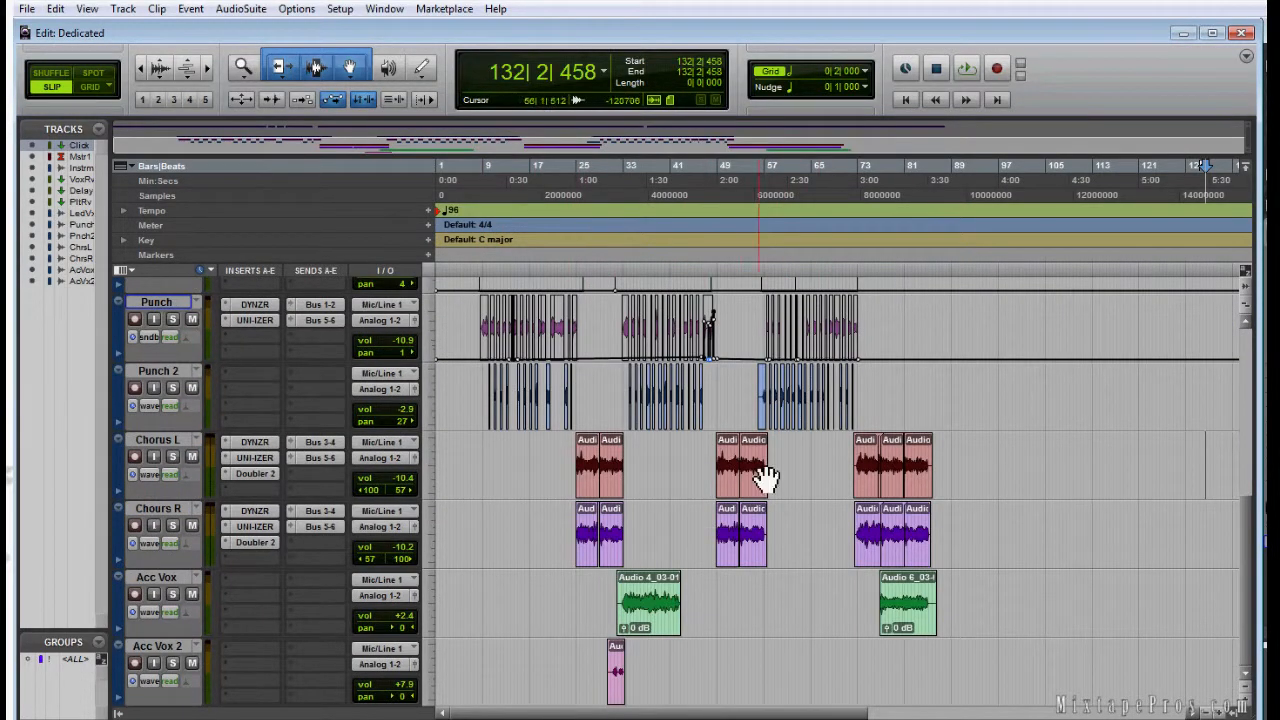
{"action": "scroll", "coordinate": [731, 591], "scroll_direction": "up", "scroll_amount": 3}
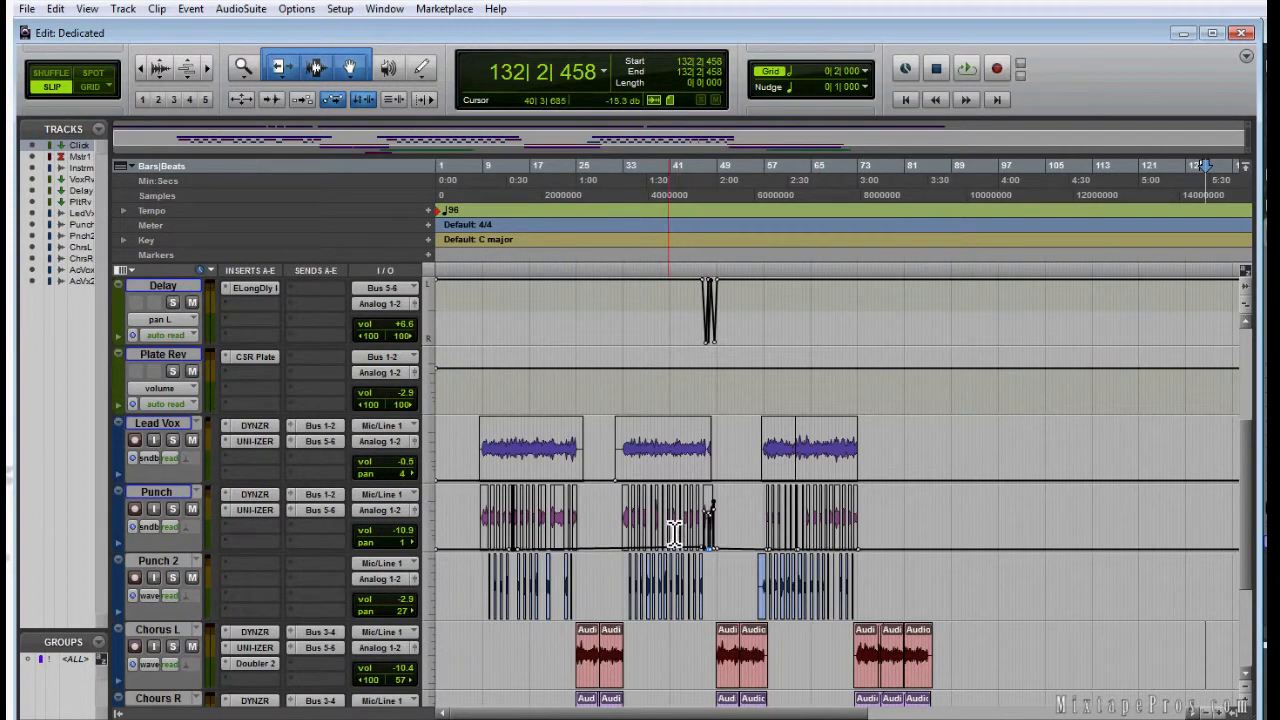
{"action": "scroll", "coordinate": [590, 440], "scroll_direction": "up", "scroll_amount": 2}
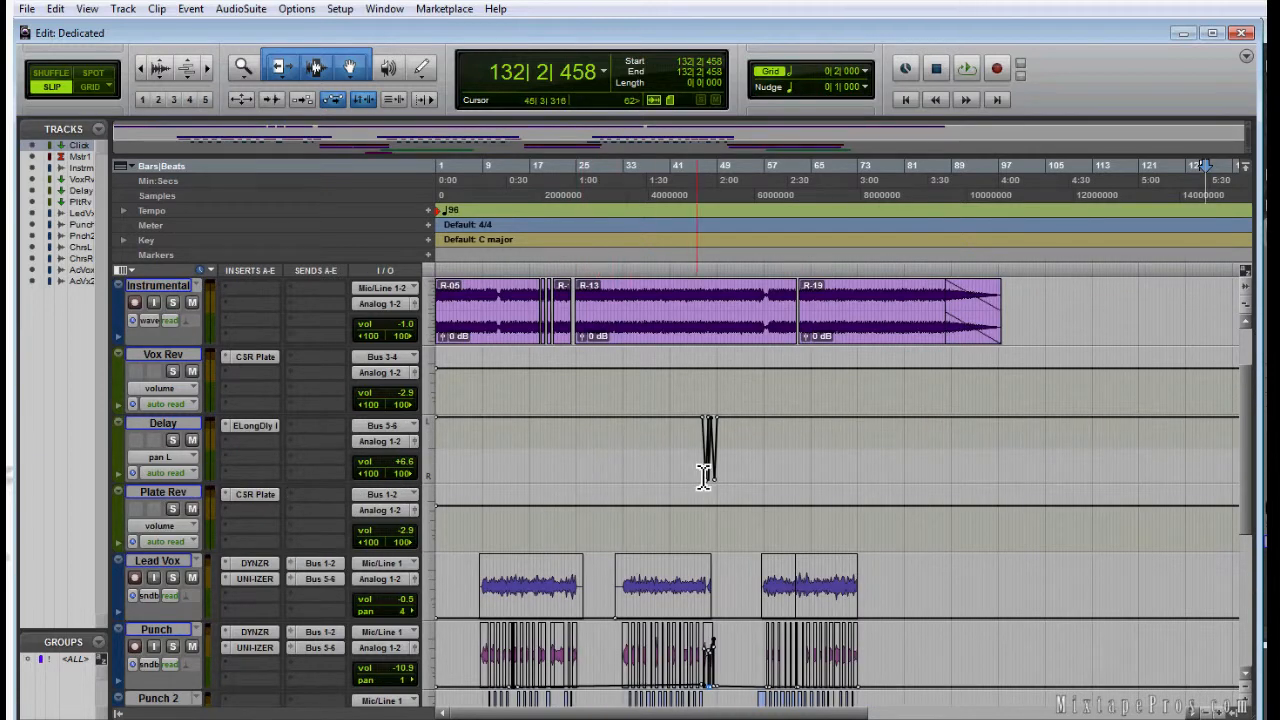
{"action": "scroll", "coordinate": [571, 560], "scroll_direction": "down", "scroll_amount": 4}
{"action": "scroll", "coordinate": [588, 566], "scroll_direction": "up", "scroll_amount": 4}
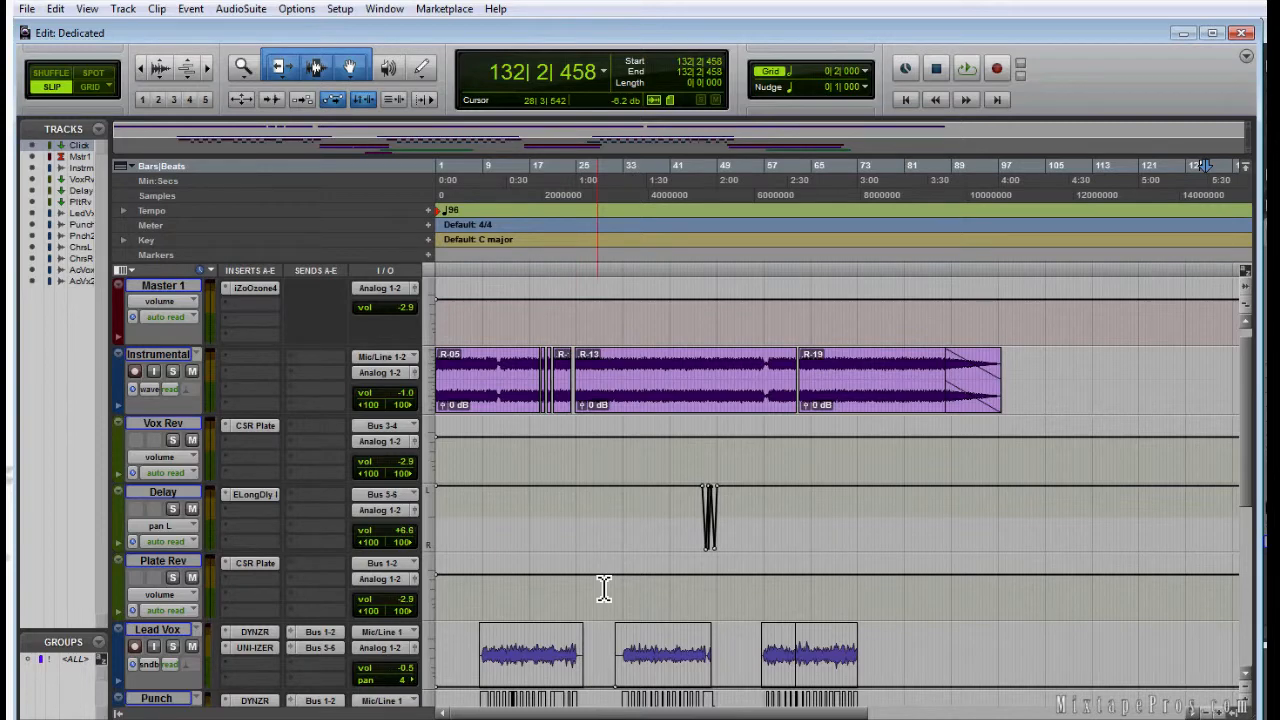
{"action": "scroll", "coordinate": [604, 588], "scroll_direction": "down", "scroll_amount": 5}
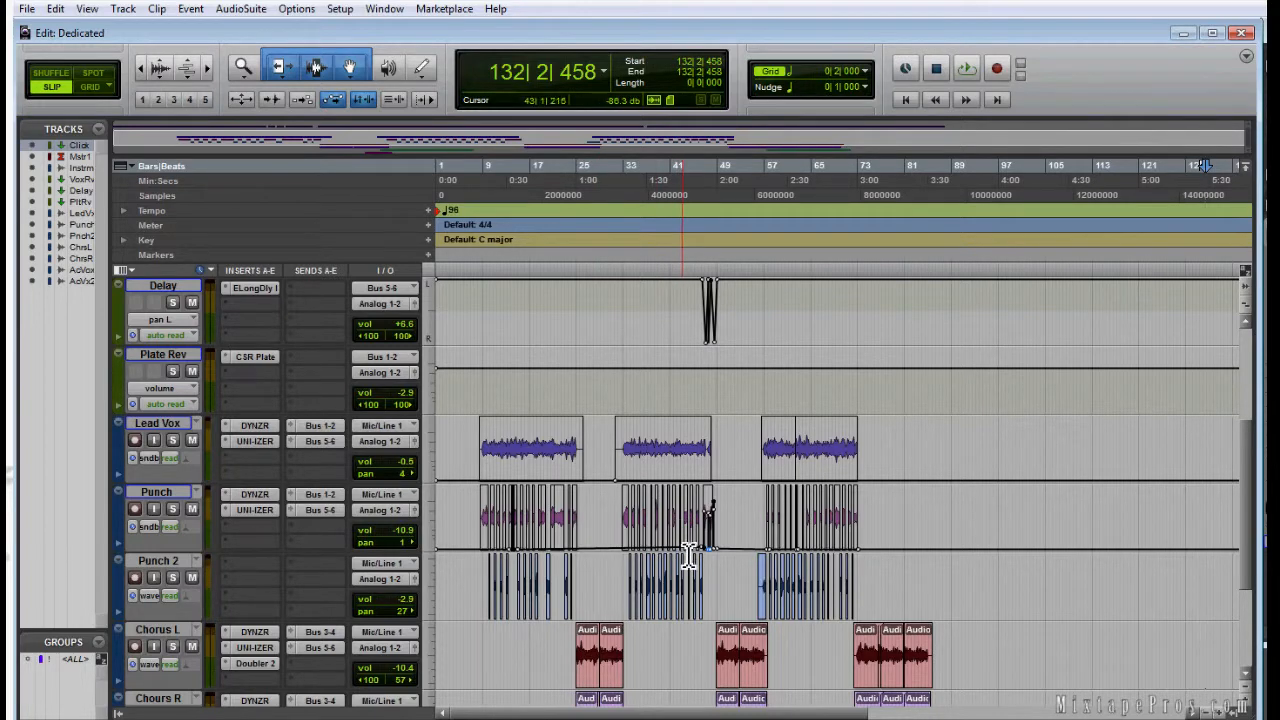
{"action": "scroll", "coordinate": [688, 556], "scroll_direction": "up", "scroll_amount": 5}
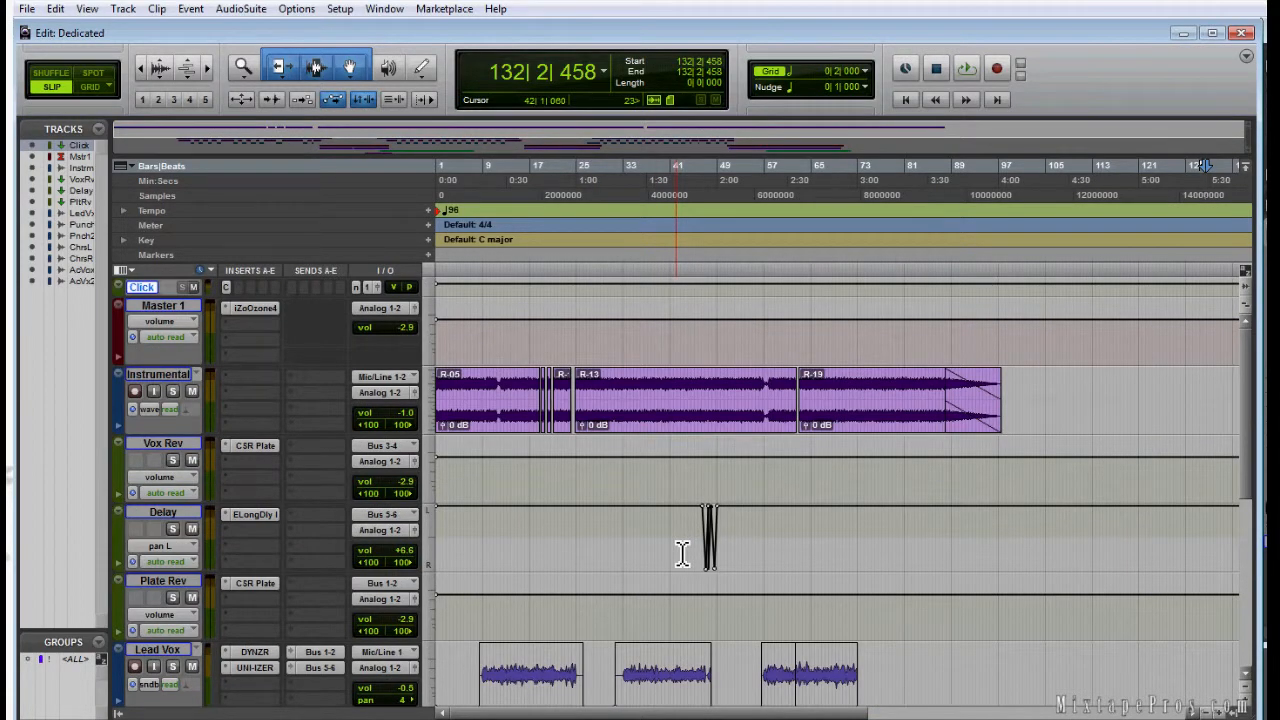
{"action": "scroll", "coordinate": [682, 554], "scroll_direction": "down", "scroll_amount": 2}
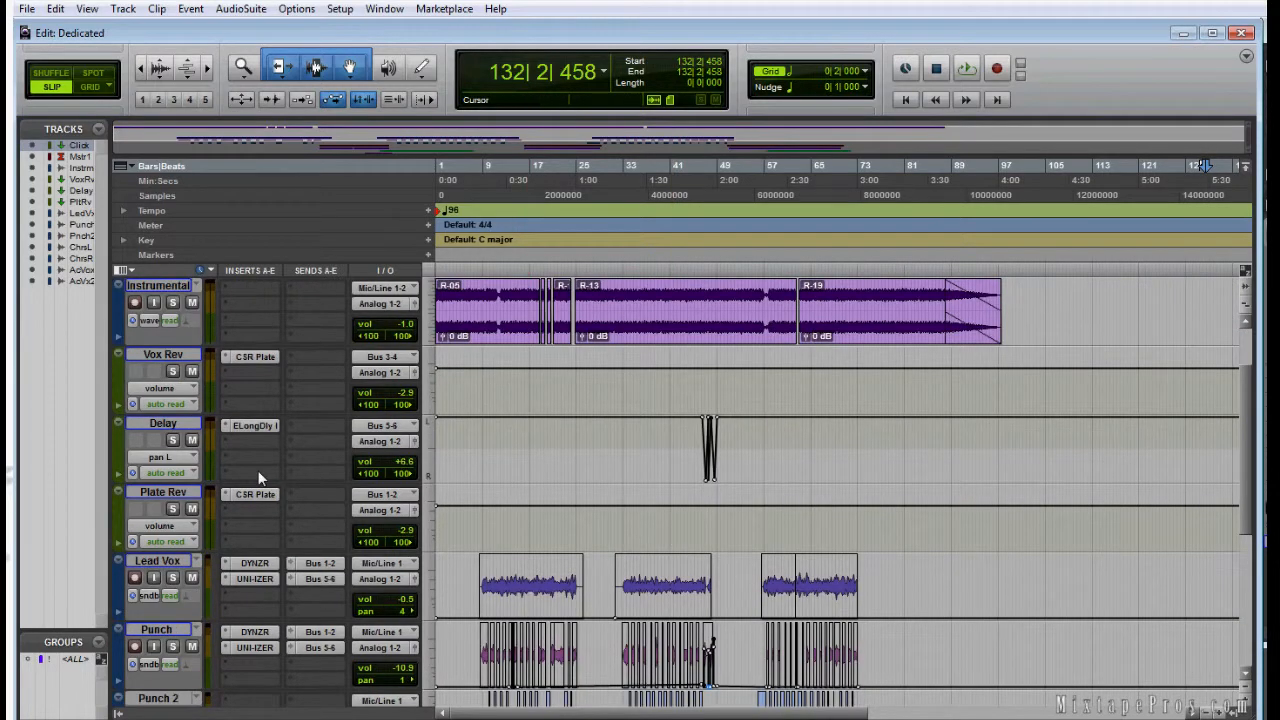
{"action": "scroll", "coordinate": [256, 345], "scroll_direction": "down", "scroll_amount": 4}
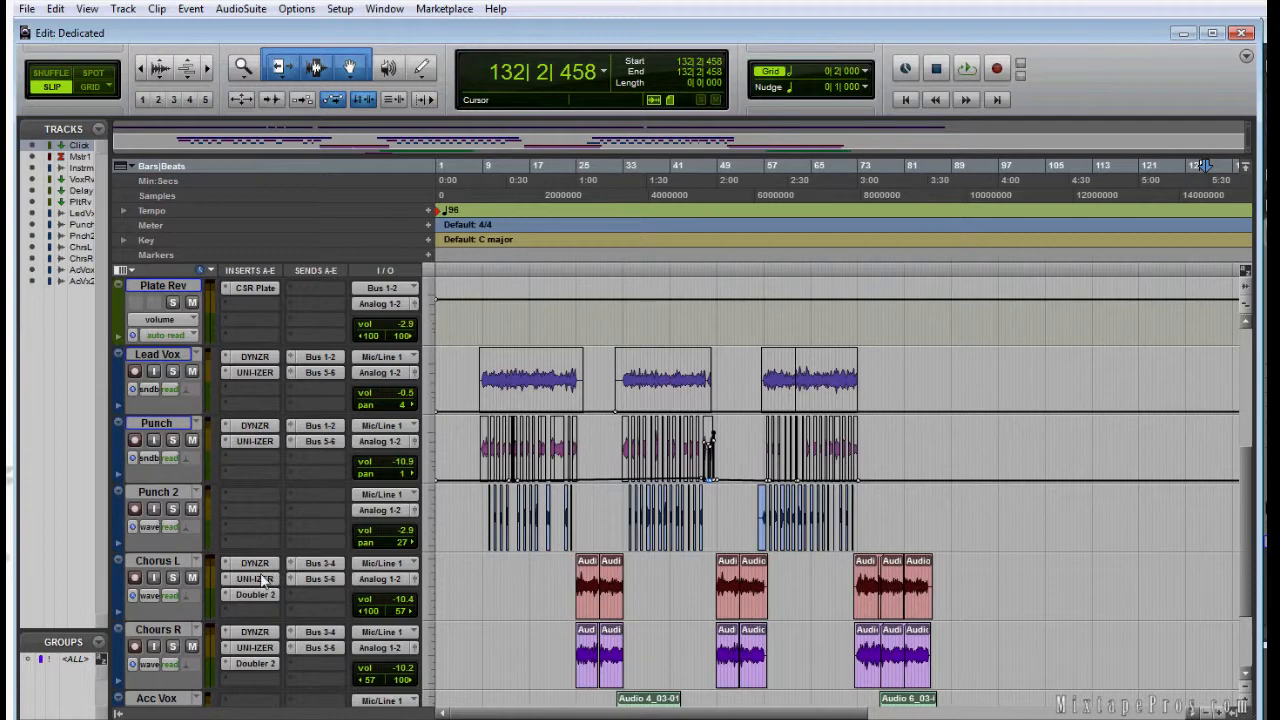
{"action": "scroll", "coordinate": [278, 540], "scroll_direction": "up", "scroll_amount": 2}
{"action": "scroll", "coordinate": [278, 540], "scroll_direction": "up", "scroll_amount": 4}
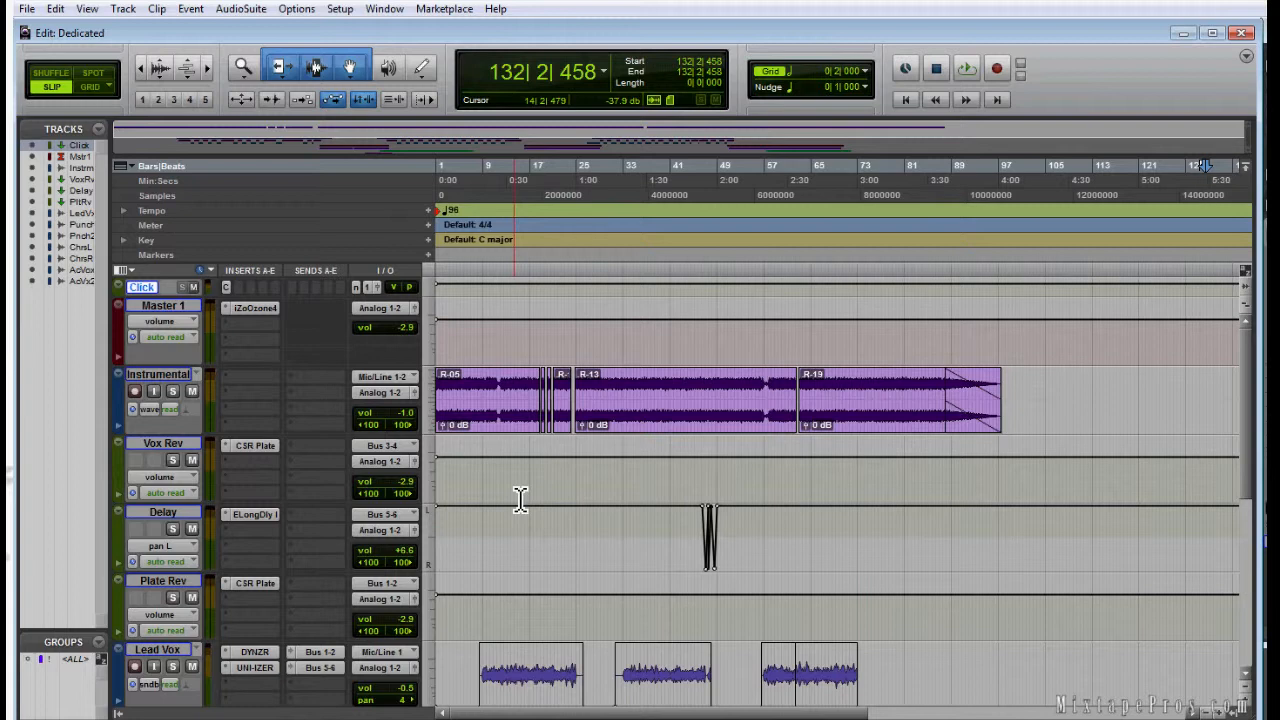
{"action": "scroll", "coordinate": [515, 485], "scroll_direction": "down", "scroll_amount": 2}
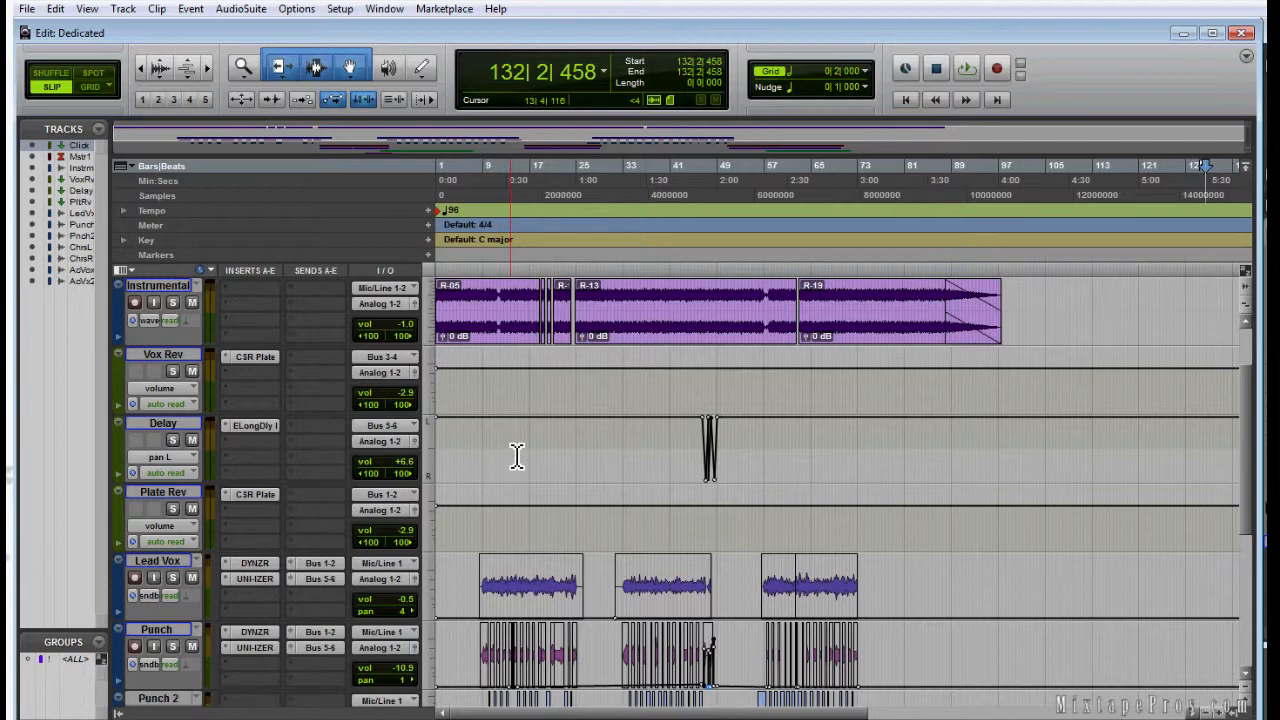
{"action": "scroll", "coordinate": [517, 456], "scroll_direction": "down", "scroll_amount": 3}
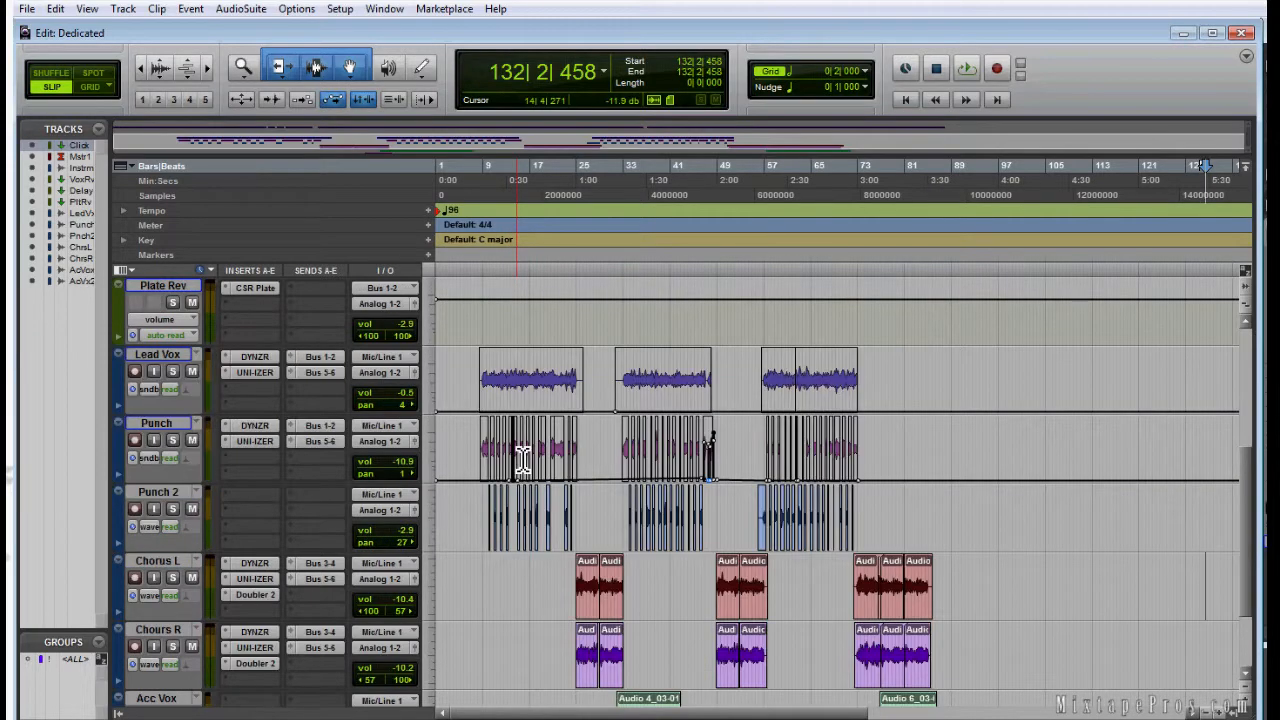
{"action": "scroll", "coordinate": [525, 470], "scroll_direction": "down", "scroll_amount": 2}
{"action": "scroll", "coordinate": [529, 486], "scroll_direction": "up", "scroll_amount": 3}
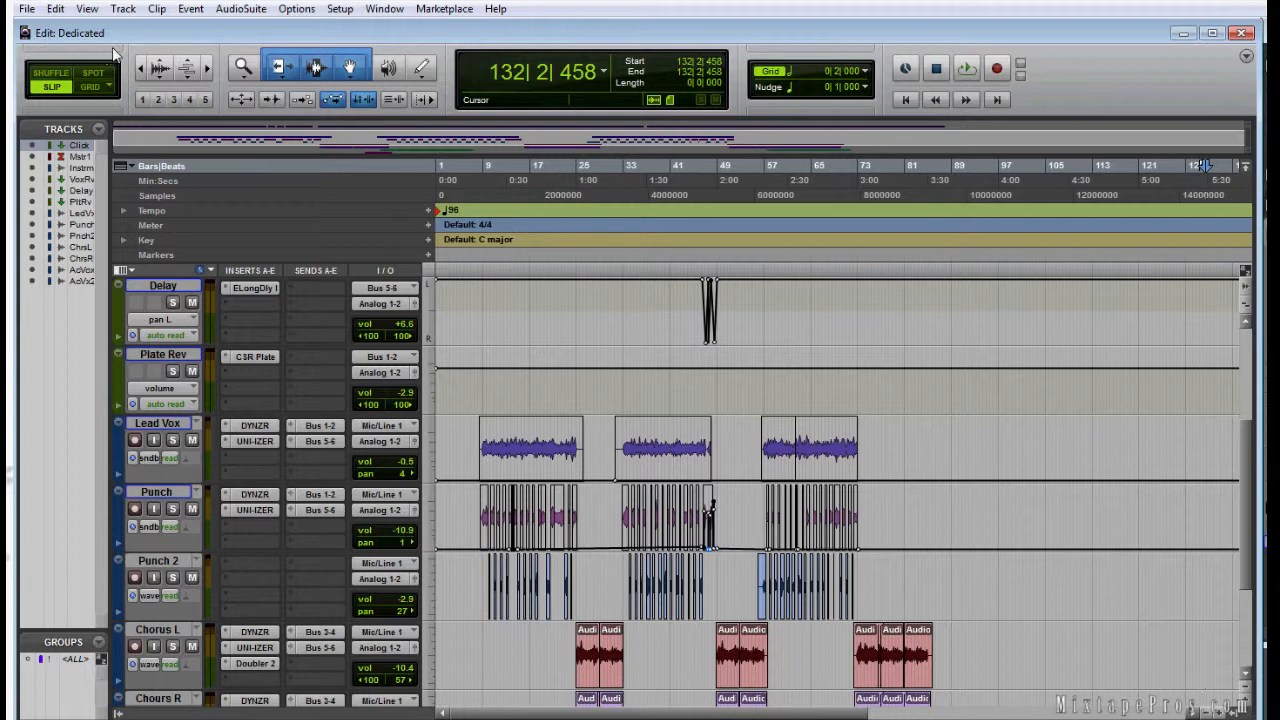
- Save the session under the new name "Dedicated (Mix)" in the Dedicated folder
{"action": "left_click", "coordinate": [27, 9]}
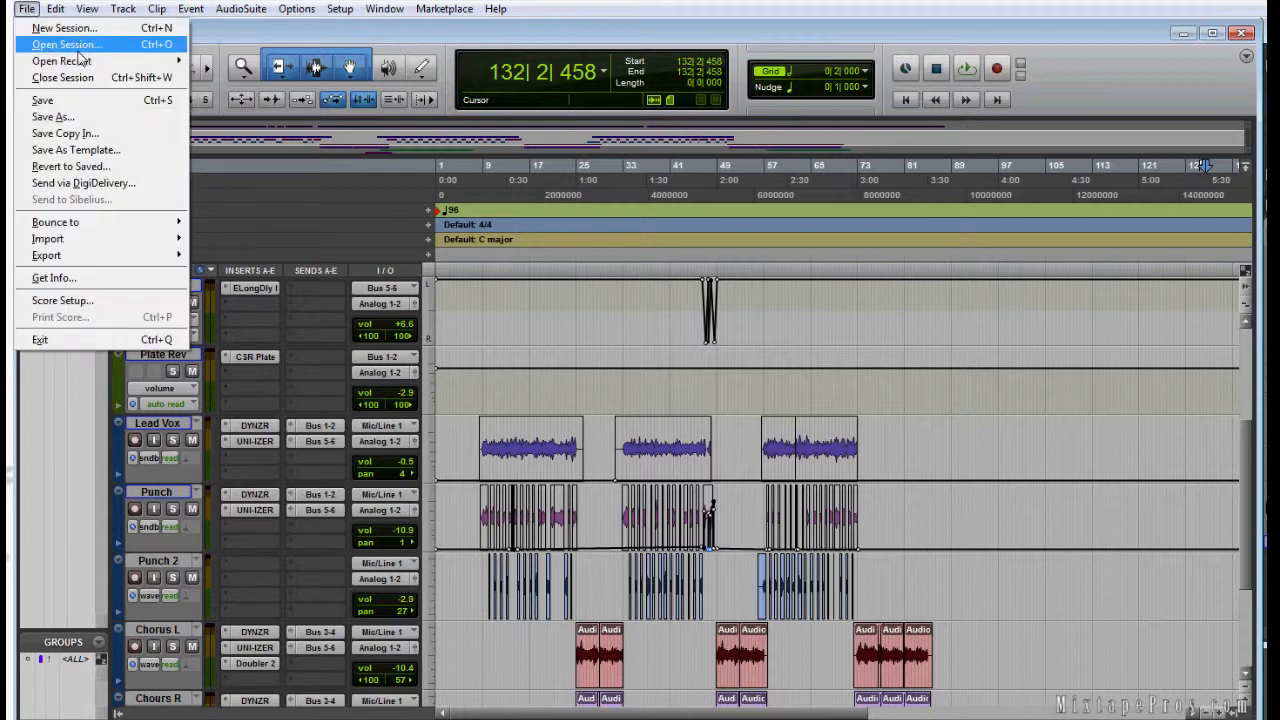
{"action": "left_click", "coordinate": [82, 120]}
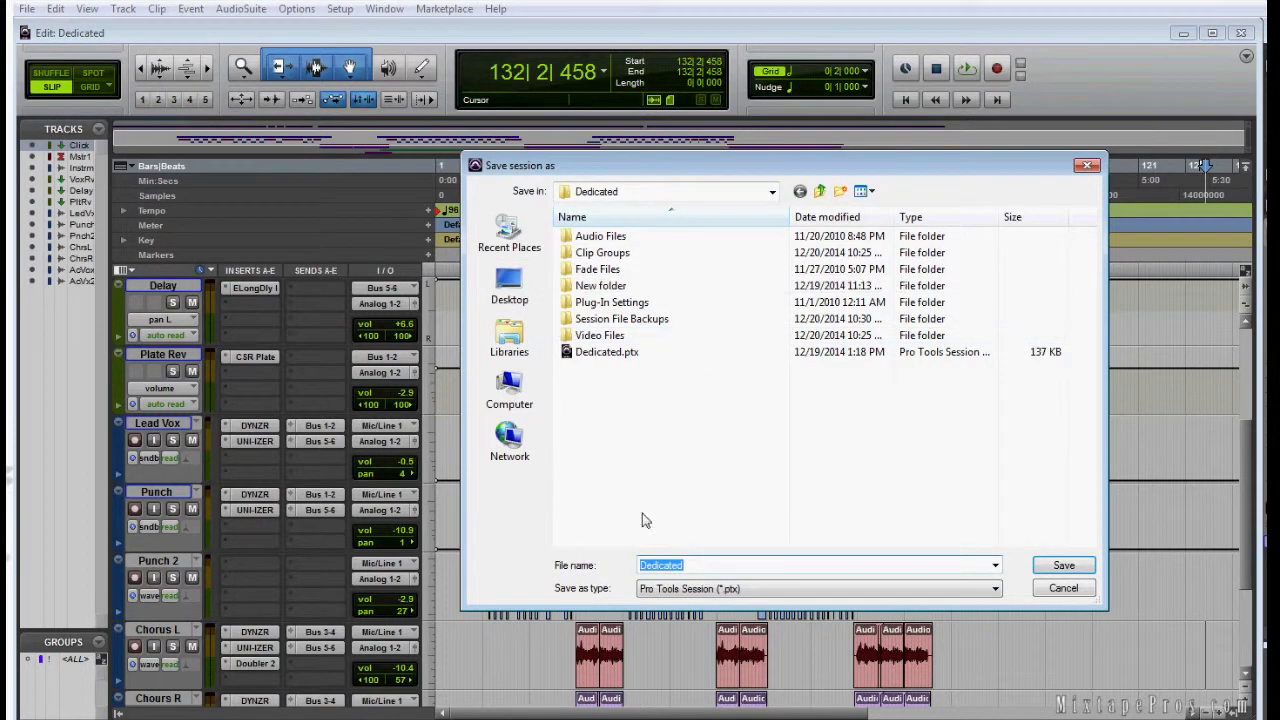
{"action": "left_click", "coordinate": [700, 565]}
{"action": "type", "text": "(Mix)"}
{"action": "left_click", "coordinate": [1062, 566]}
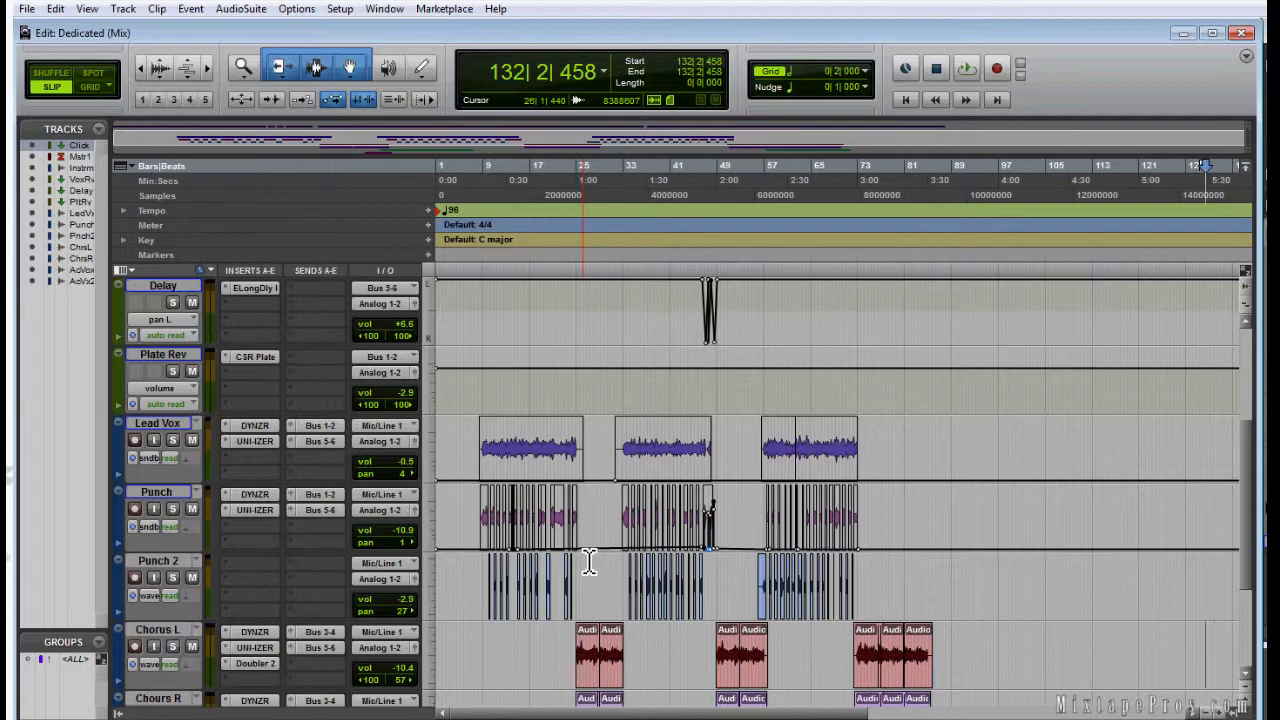
- Return to the session start and delete the automation moves on the Delay and Punch tracks
{"action": "scroll", "coordinate": [620, 509], "scroll_direction": "down", "scroll_amount": 1}
{"action": "scroll", "coordinate": [766, 400], "scroll_direction": "up", "scroll_amount": 2}
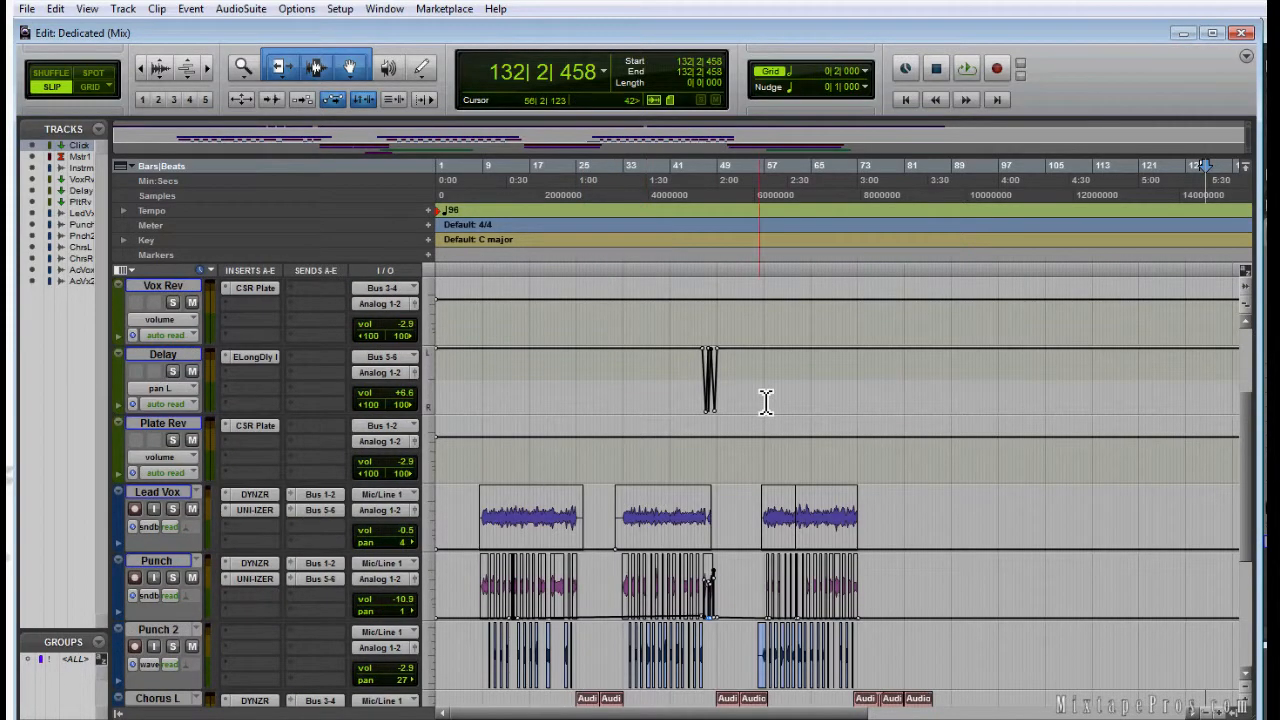
{"action": "key", "text": "Return"}
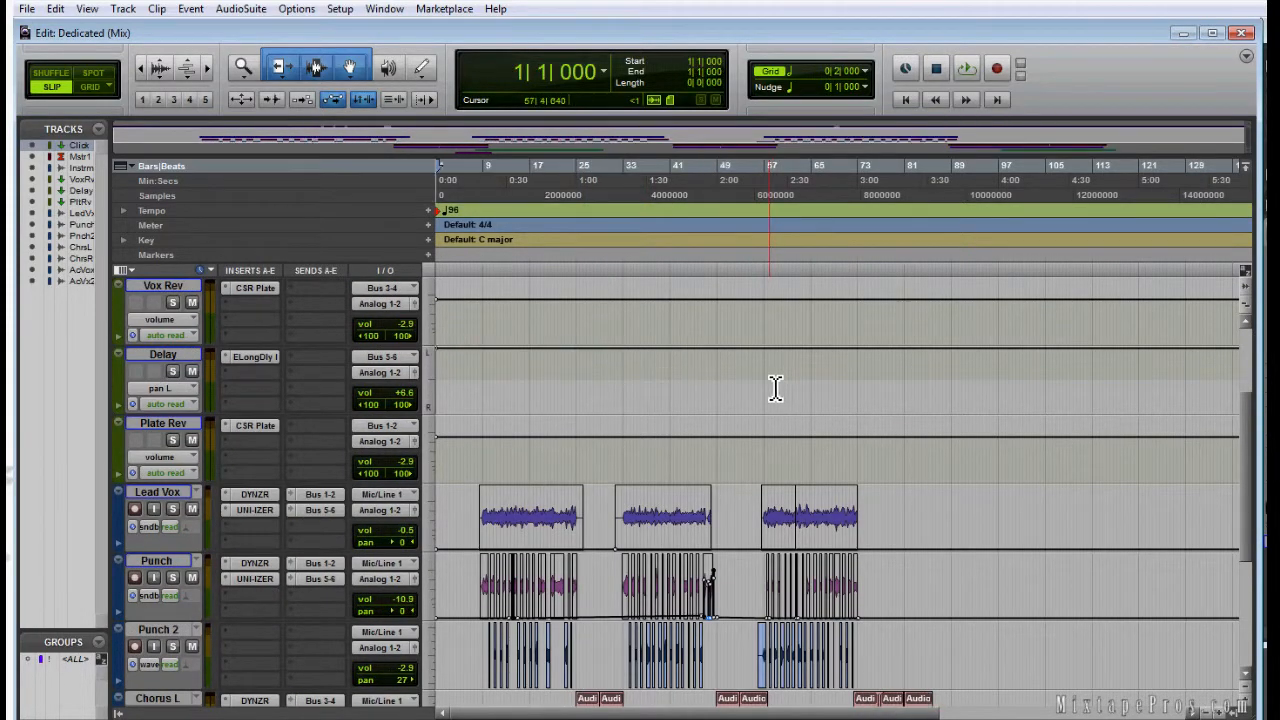
{"action": "scroll", "coordinate": [775, 400], "scroll_direction": "down", "scroll_amount": 3}
{"action": "left_click", "coordinate": [742, 377]}
{"action": "key", "text": "ctrl+a"}
{"action": "key", "text": "Delete"}
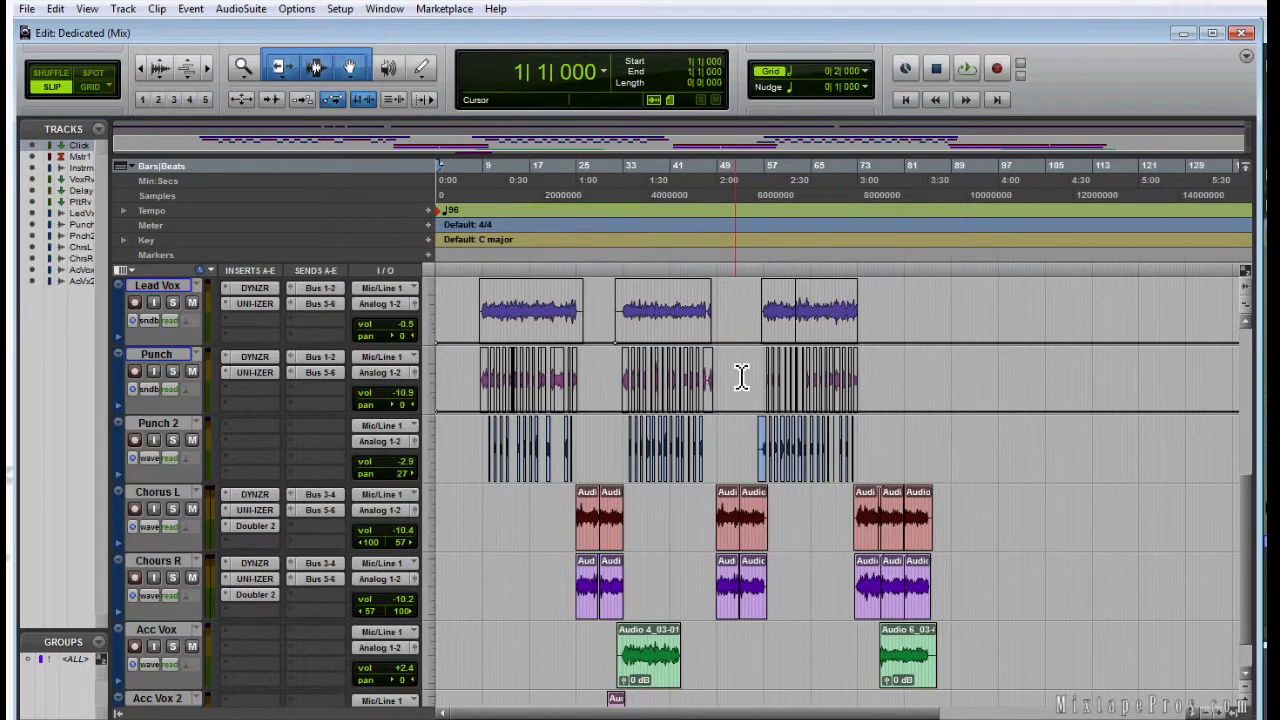
{"action": "scroll", "coordinate": [706, 357], "scroll_direction": "down", "scroll_amount": 1}
{"action": "scroll", "coordinate": [469, 543], "scroll_direction": "up", "scroll_amount": 7}
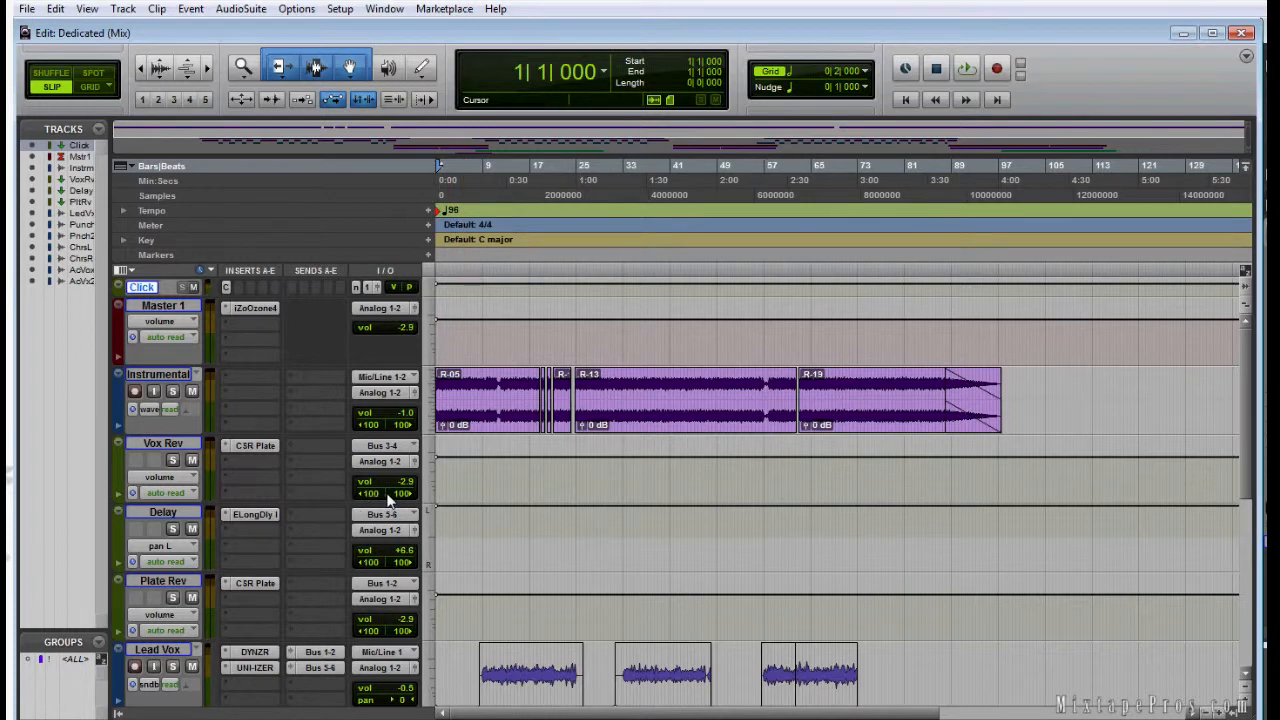
- Remove the first insert from every track, including the iZotope Ozone insert on Master 1
{"action": "left_click", "coordinate": [222, 445]}
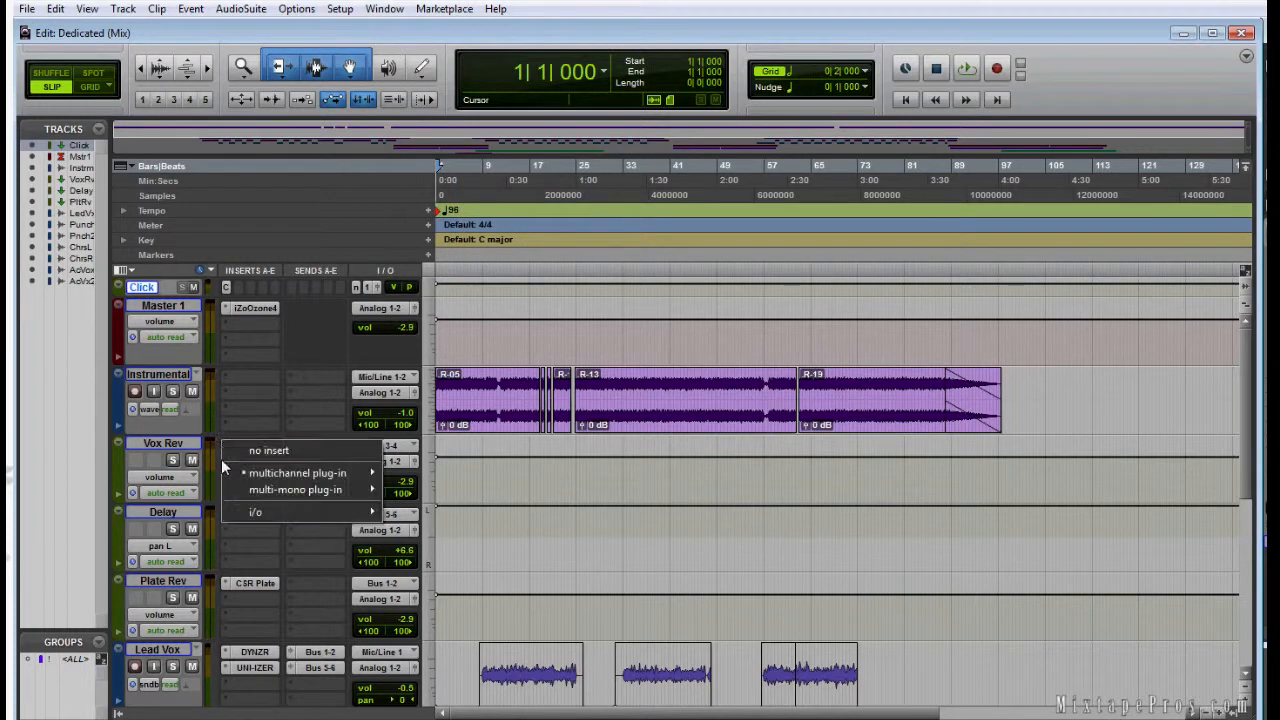
{"action": "left_click", "coordinate": [298, 450], "text": "alt"}
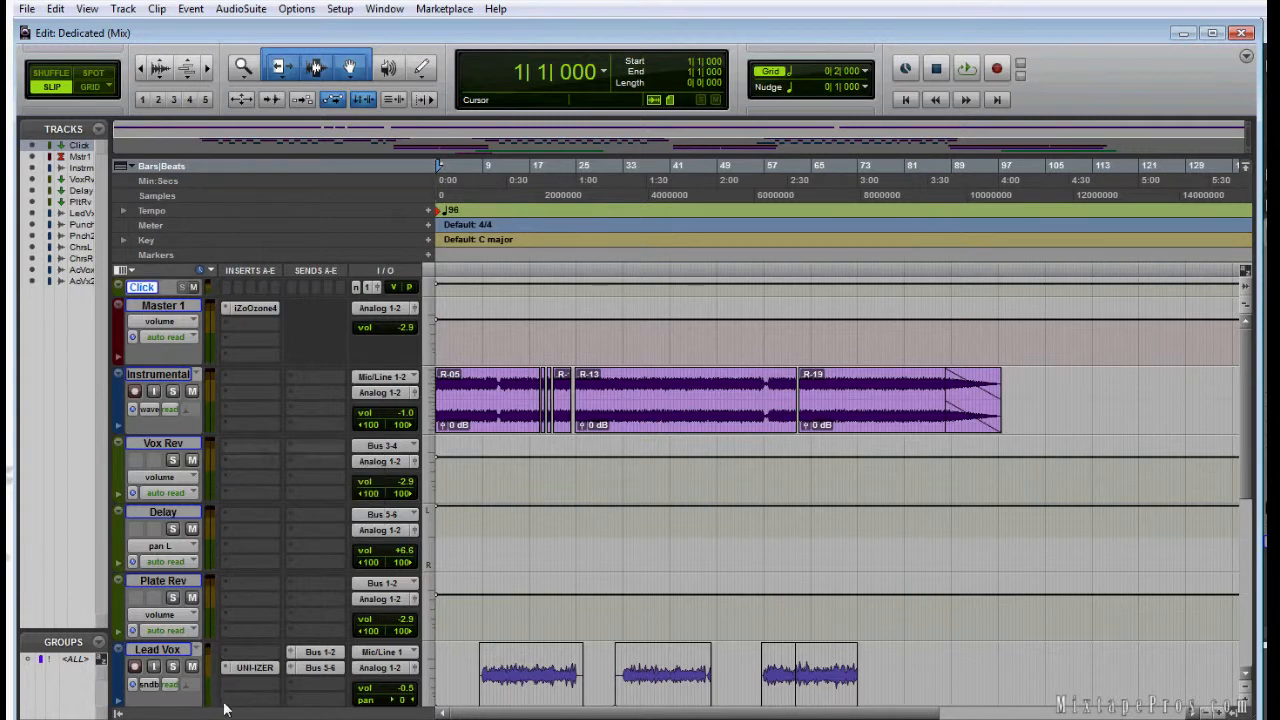
{"action": "left_click", "coordinate": [240, 312]}
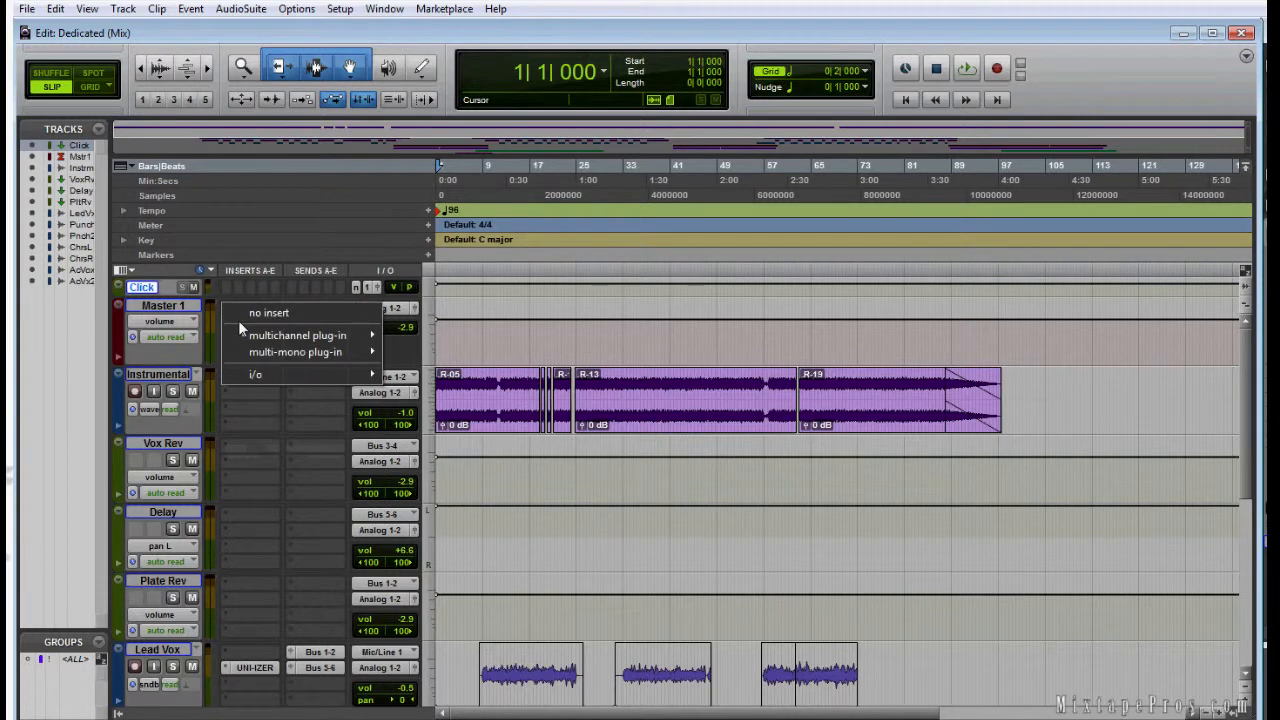
{"action": "left_click", "coordinate": [241, 316]}
- Remove the remaining UNI-IZER and Doubler 2 inserts from all vocal tracks
{"action": "scroll", "coordinate": [240, 665], "scroll_direction": "down", "scroll_amount": 3}
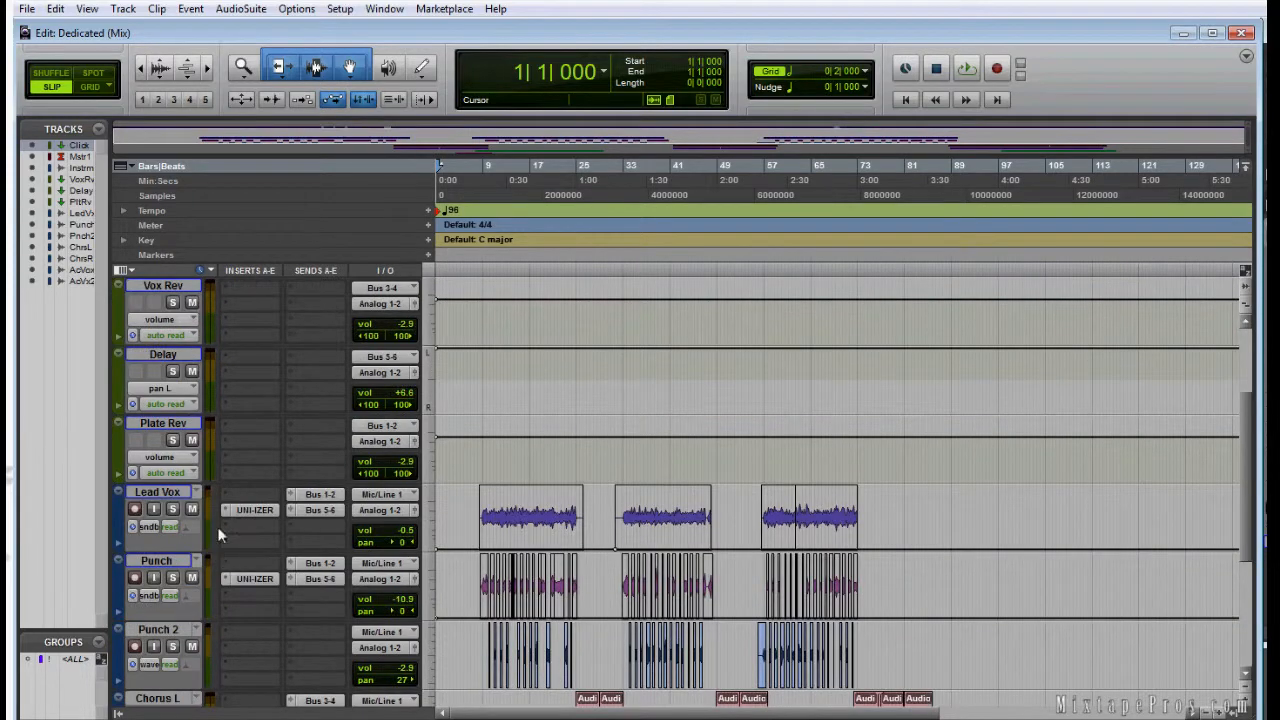
{"action": "left_click", "coordinate": [256, 512]}
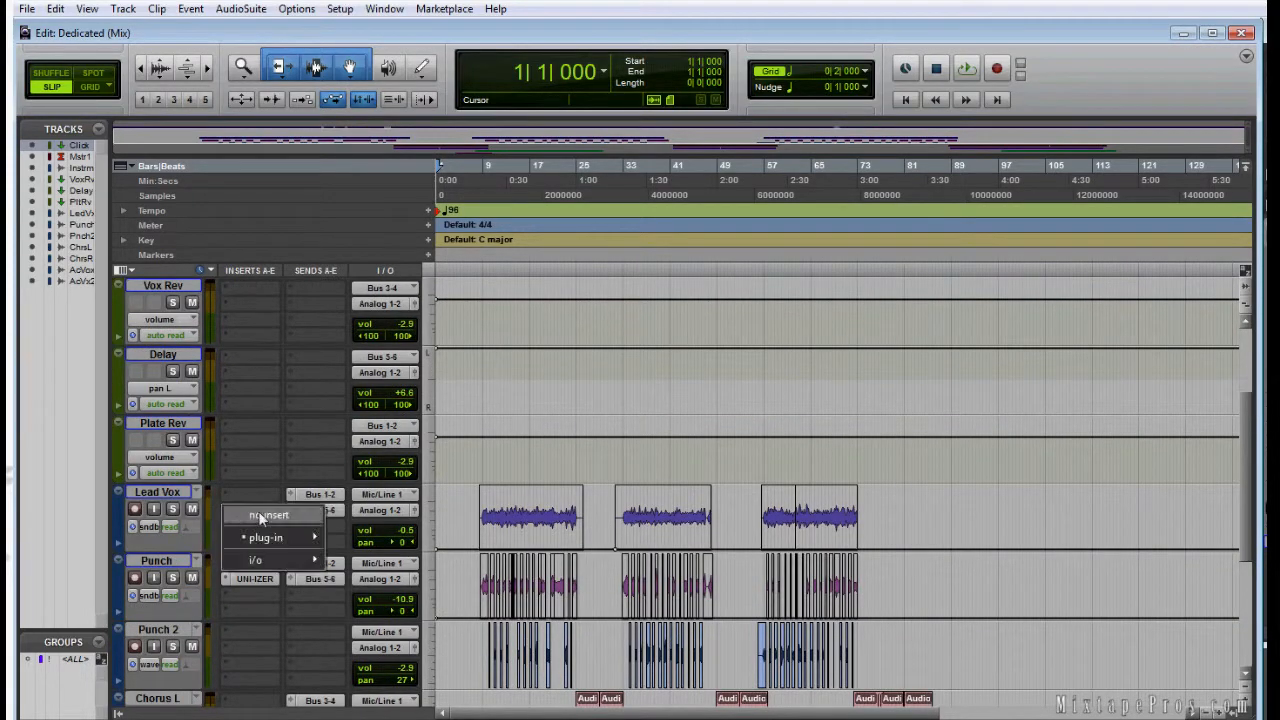
{"action": "left_click", "coordinate": [259, 516]}
{"action": "scroll", "coordinate": [351, 528], "scroll_direction": "down", "scroll_amount": 4}
{"action": "left_click", "coordinate": [224, 477]}
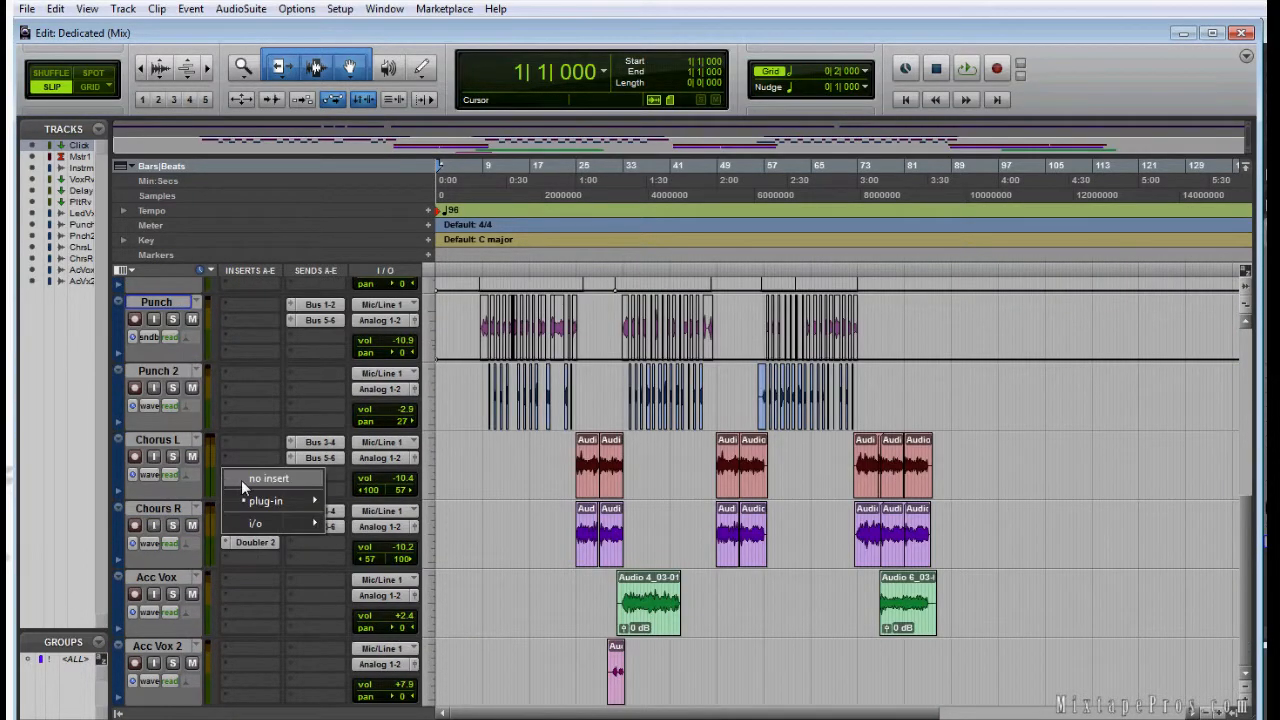
{"action": "left_click", "coordinate": [241, 480]}
- Remove both rows of bus sends from all vocal tracks
{"action": "scroll", "coordinate": [337, 518], "scroll_direction": "up", "scroll_amount": 6}
{"action": "left_click", "coordinate": [289, 632]}
{"action": "left_click", "coordinate": [307, 633]}
{"action": "left_click", "coordinate": [293, 634]}
{"action": "left_click", "coordinate": [322, 636]}
{"action": "scroll", "coordinate": [315, 637], "scroll_direction": "down", "scroll_amount": 2}
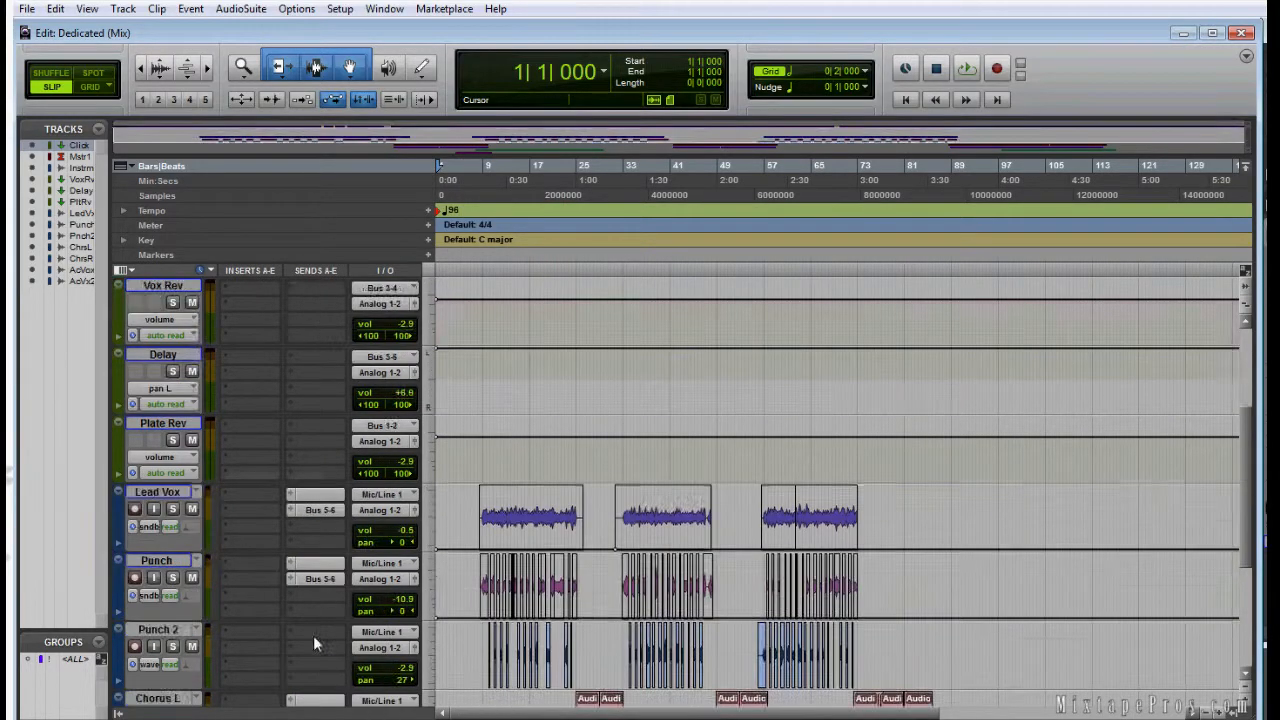
{"action": "scroll", "coordinate": [313, 635], "scroll_direction": "down", "scroll_amount": 3}
{"action": "left_click", "coordinate": [289, 509]}
{"action": "left_click", "coordinate": [326, 517]}
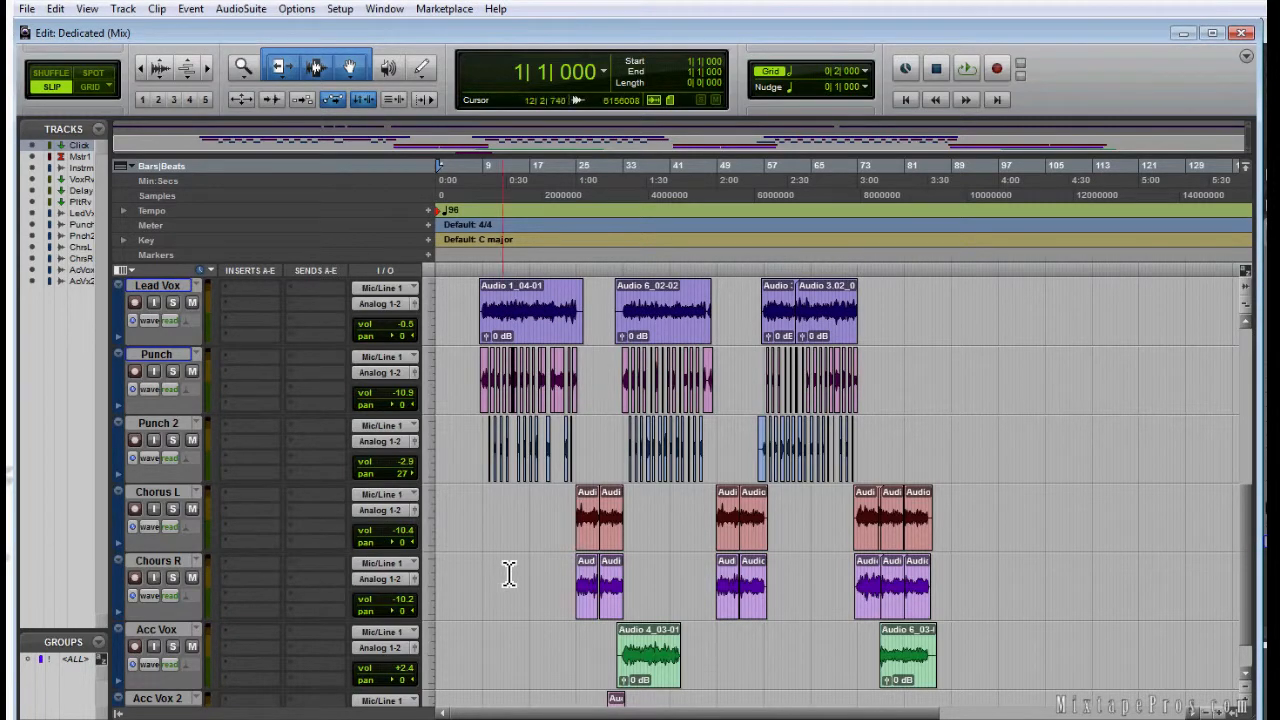
- Delete the Vox Rev, Delay and Plate Rev tracks together
{"action": "scroll", "coordinate": [505, 572], "scroll_direction": "up", "scroll_amount": 4}
{"action": "scroll", "coordinate": [504, 570], "scroll_direction": "up", "scroll_amount": 2}
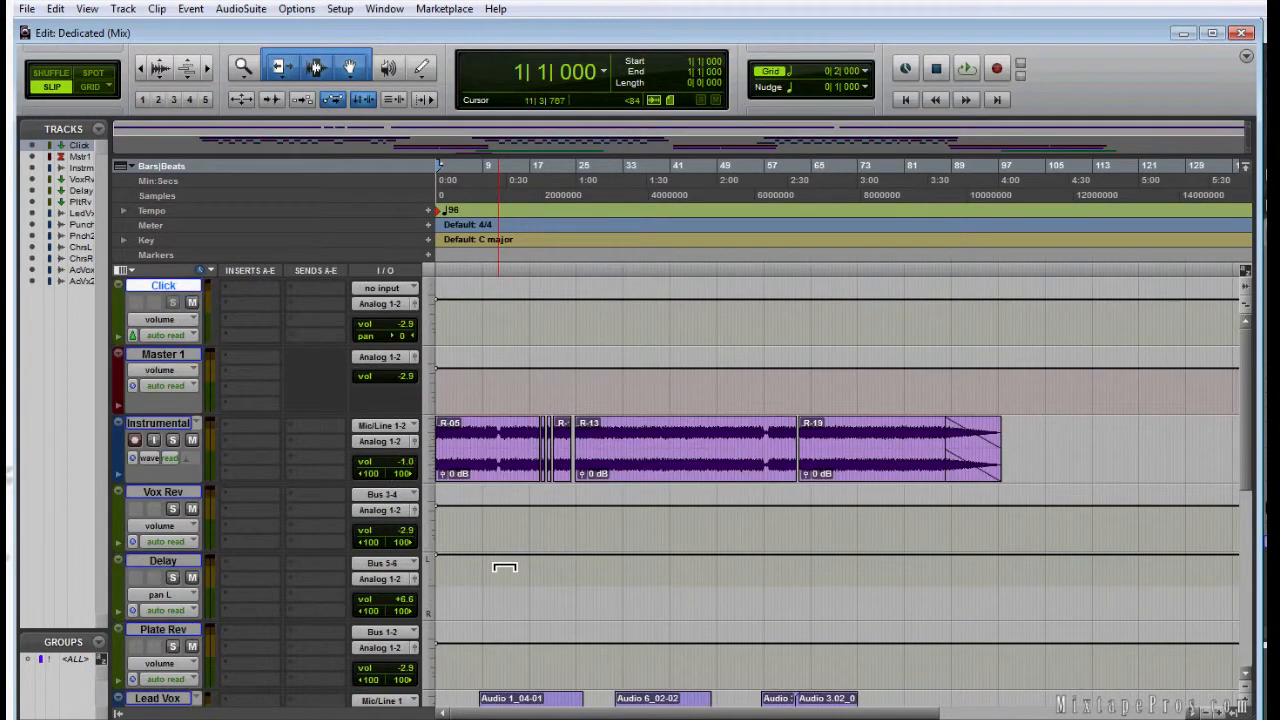
{"action": "left_click", "coordinate": [175, 492]}
{"action": "scroll", "coordinate": [323, 486], "scroll_direction": "down", "scroll_amount": 2}
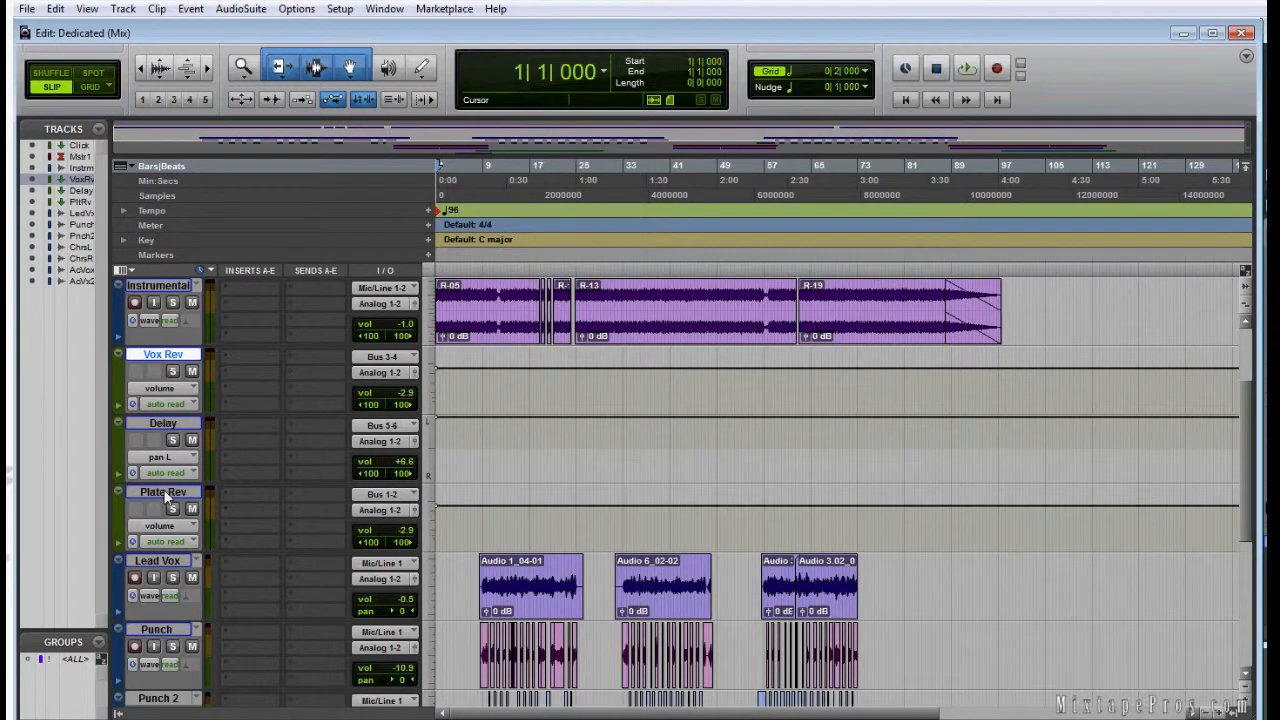
{"action": "left_click", "coordinate": [168, 495], "text": "shift"}
{"action": "left_click", "coordinate": [123, 8]}
{"action": "left_click", "coordinate": [175, 110]}
- Look over the remaining tracks to check that their inserts, sends and automation are cleared
{"action": "scroll", "coordinate": [400, 480], "scroll_direction": "up", "scroll_amount": 2}
{"action": "scroll", "coordinate": [415, 468], "scroll_direction": "down", "scroll_amount": 4}
{"action": "scroll", "coordinate": [491, 480], "scroll_direction": "up", "scroll_amount": 4}
{"action": "scroll", "coordinate": [509, 480], "scroll_direction": "down", "scroll_amount": 4}
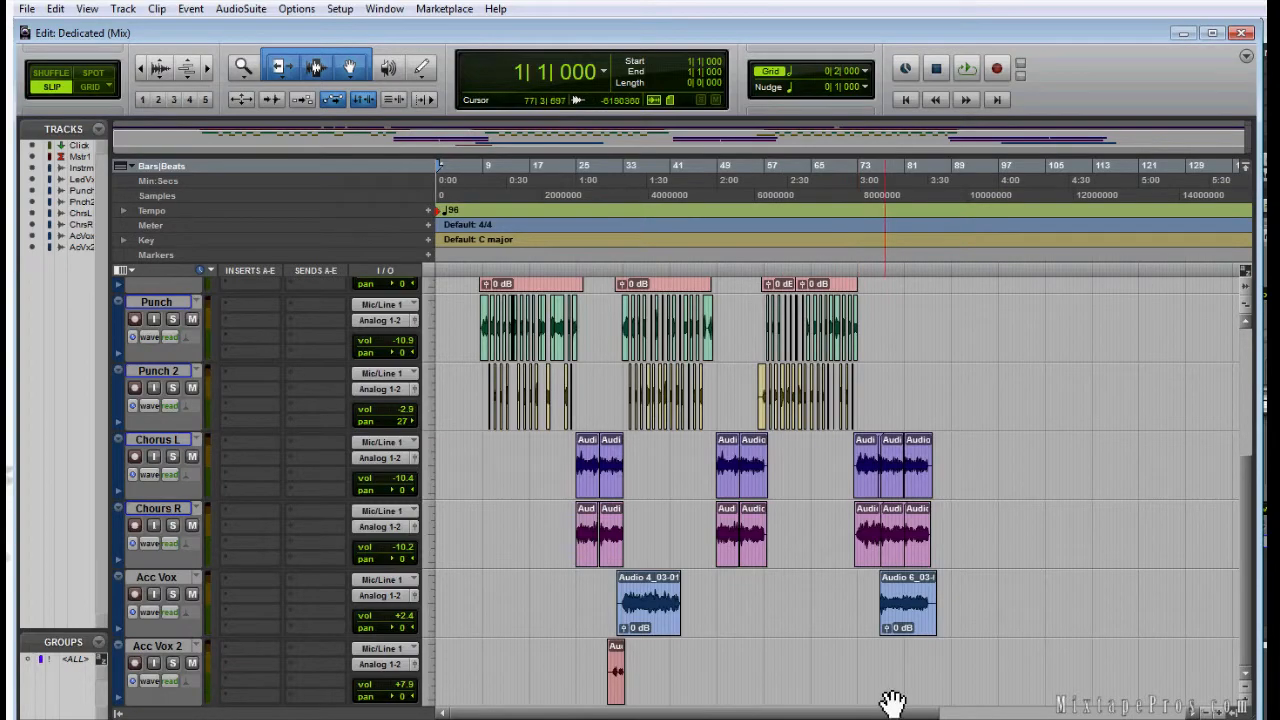
{"action": "scroll", "coordinate": [893, 700], "scroll_direction": "up", "scroll_amount": 5}
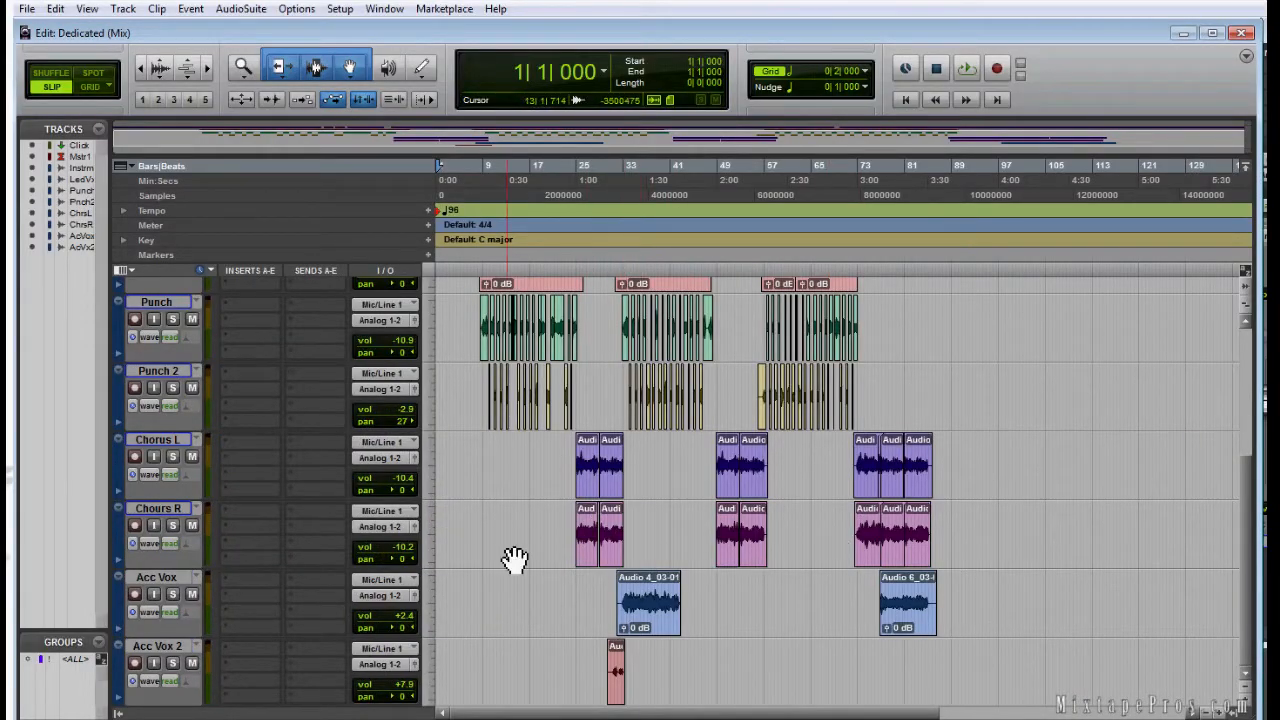
{"action": "scroll", "coordinate": [514, 558], "scroll_direction": "up", "scroll_amount": 5}
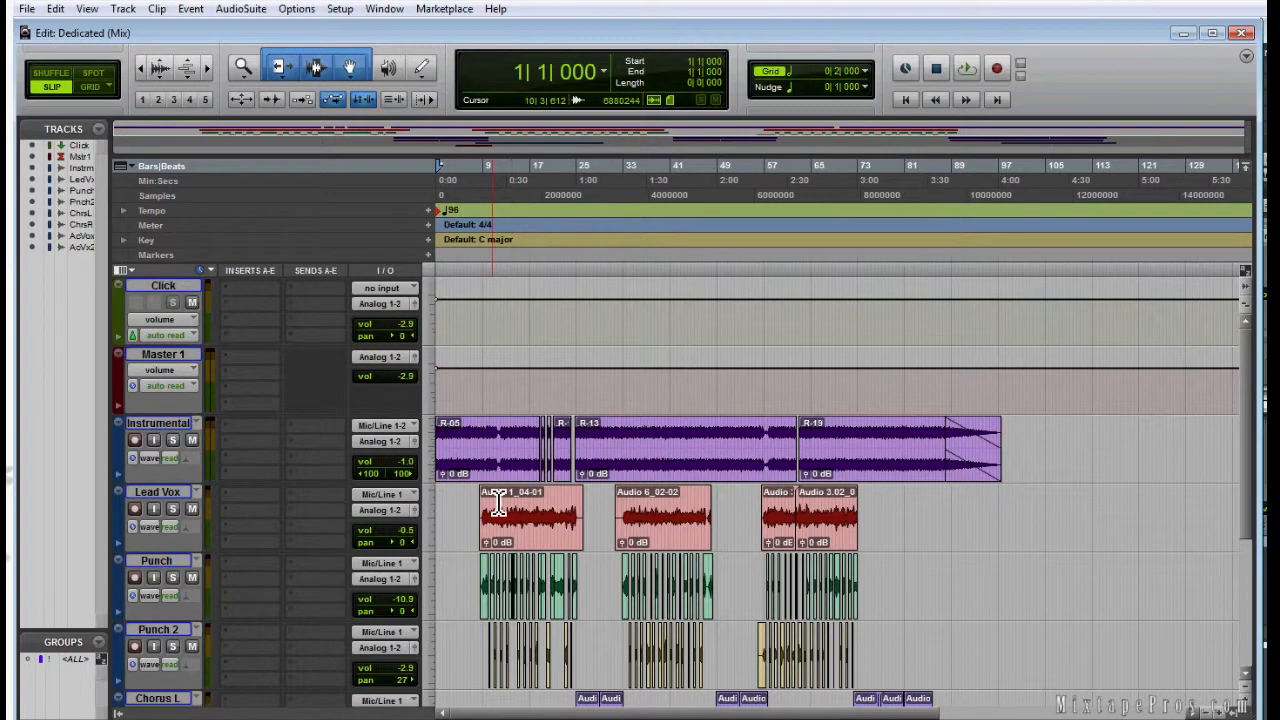
{"action": "scroll", "coordinate": [470, 508], "scroll_direction": "down", "scroll_amount": 5}
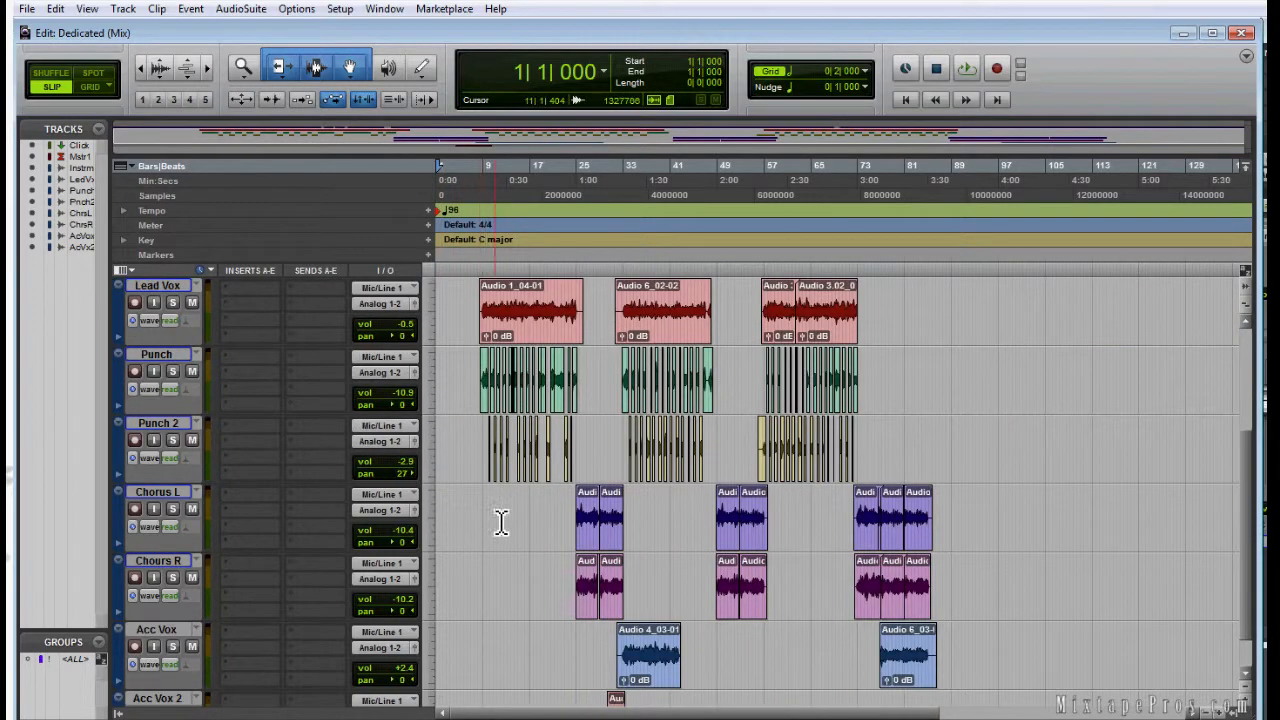
- Set the Instrumental track's output to Analog 1-2 (Stereo) and select the Master 1 track
{"action": "scroll", "coordinate": [508, 478], "scroll_direction": "up", "scroll_amount": 5}
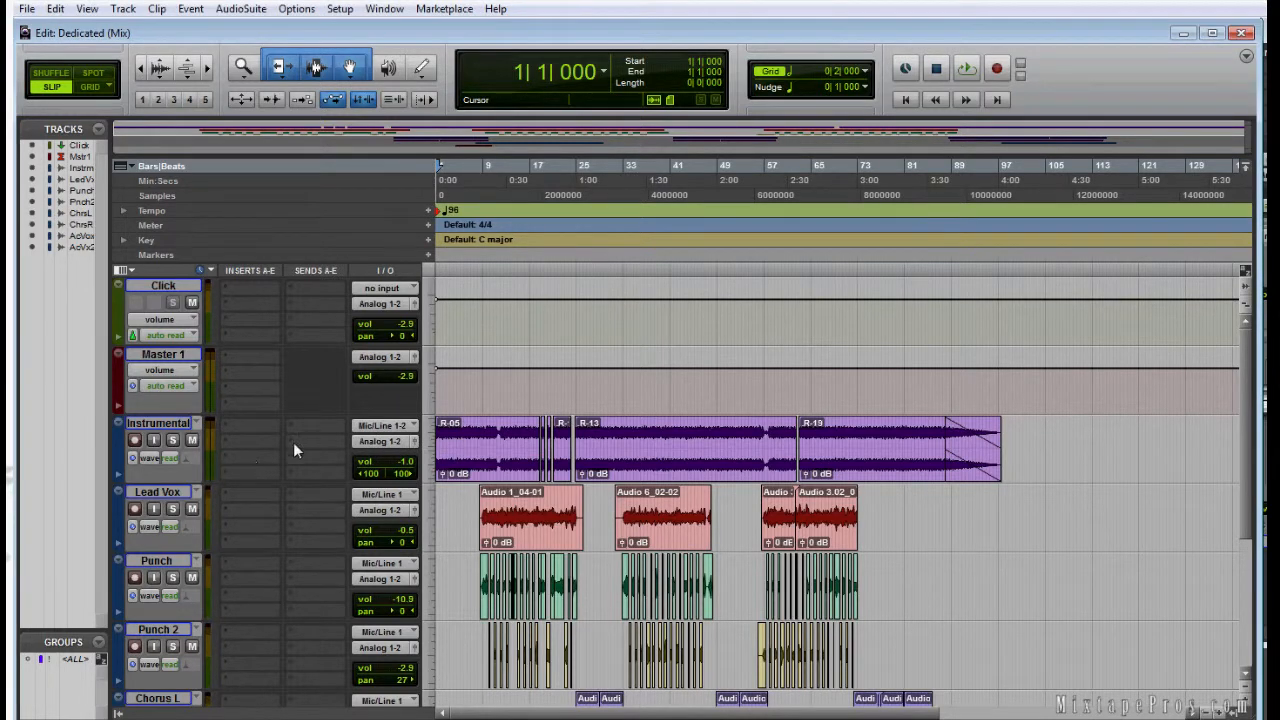
{"action": "left_click", "coordinate": [368, 441]}
{"action": "mouse_move", "coordinate": [419, 467]}
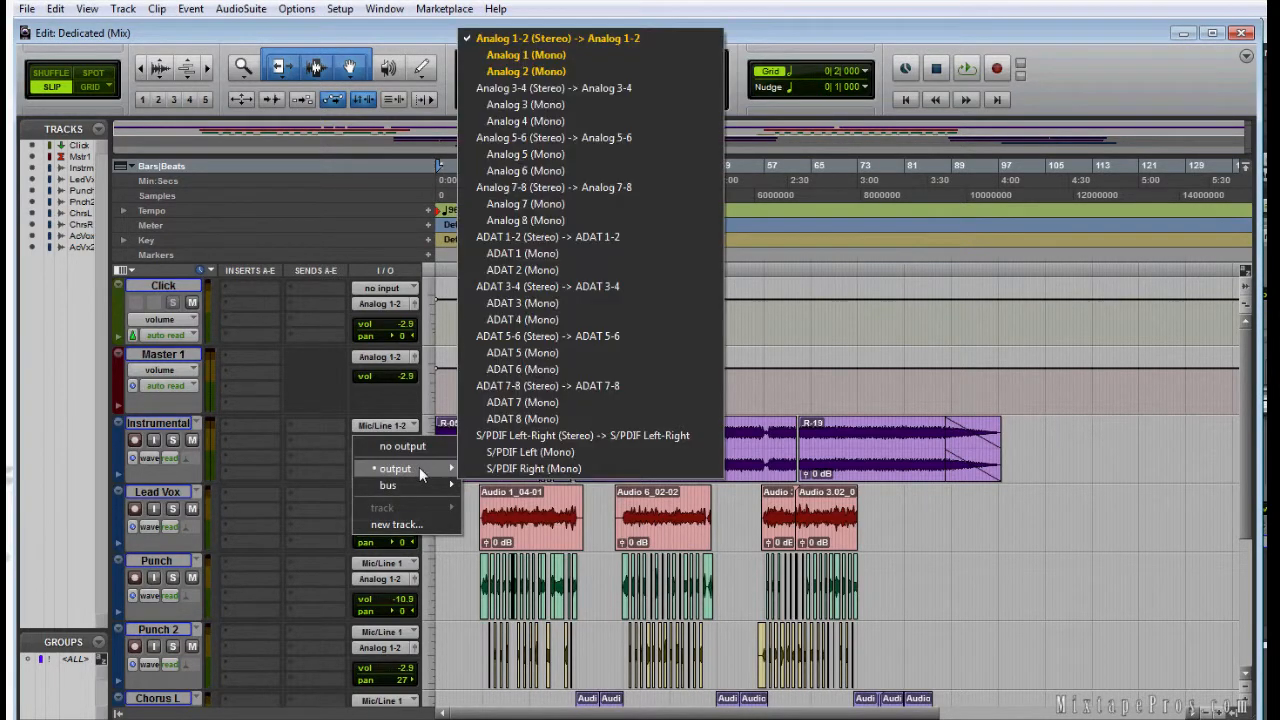
{"action": "left_click", "coordinate": [541, 40]}
{"action": "left_click", "coordinate": [168, 356]}
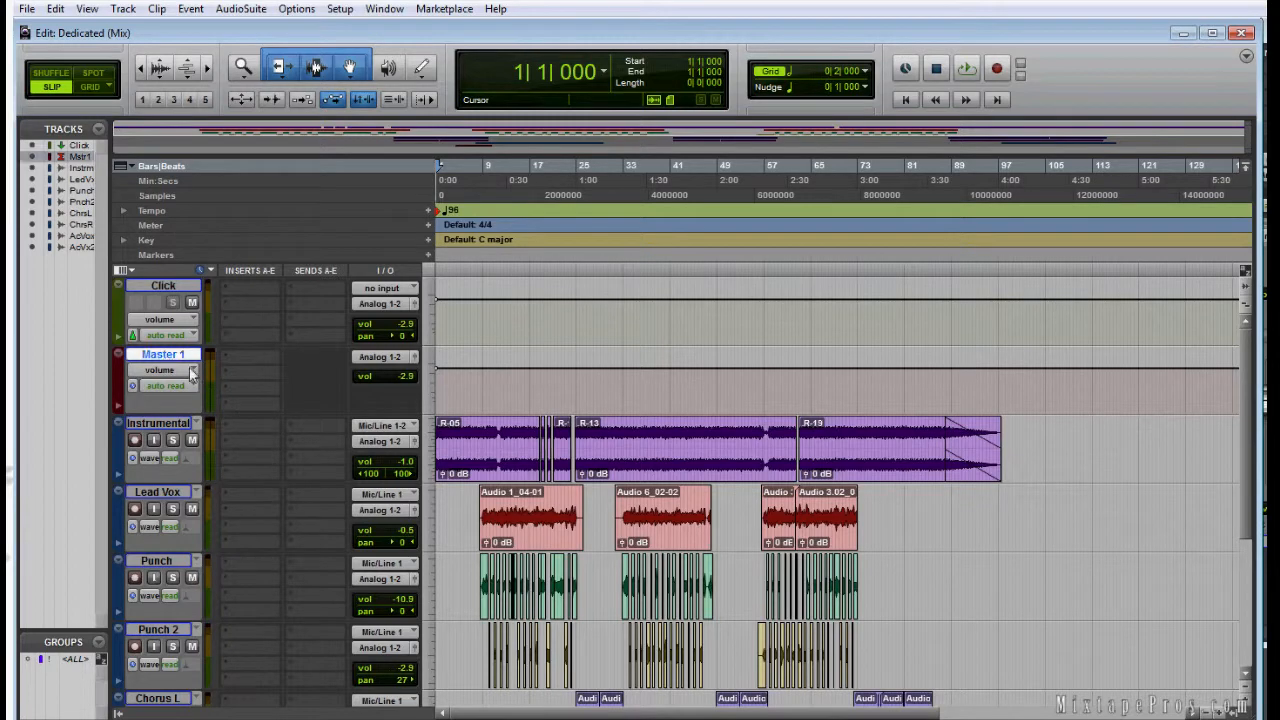
- Show the Clips list beside the tracks and browse down through the session's clips
{"action": "scroll", "coordinate": [461, 504], "scroll_direction": "down", "scroll_amount": 5}
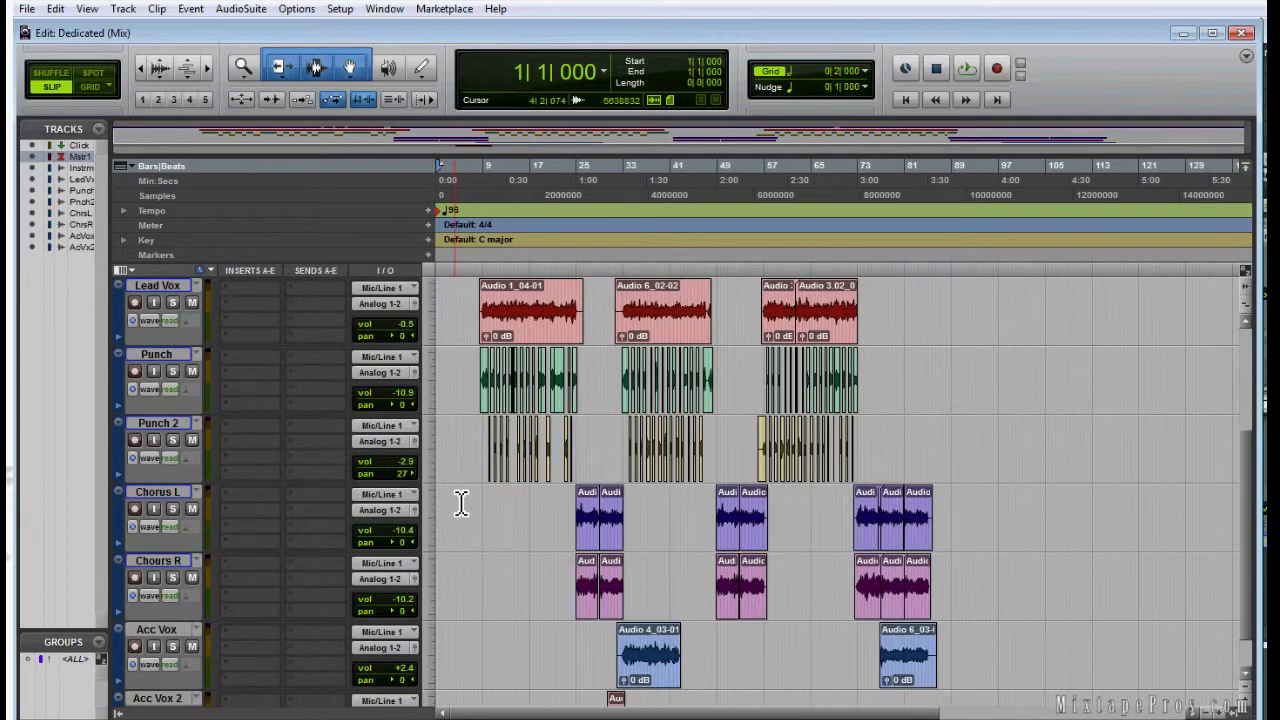
{"action": "scroll", "coordinate": [461, 504], "scroll_direction": "down", "scroll_amount": 1}
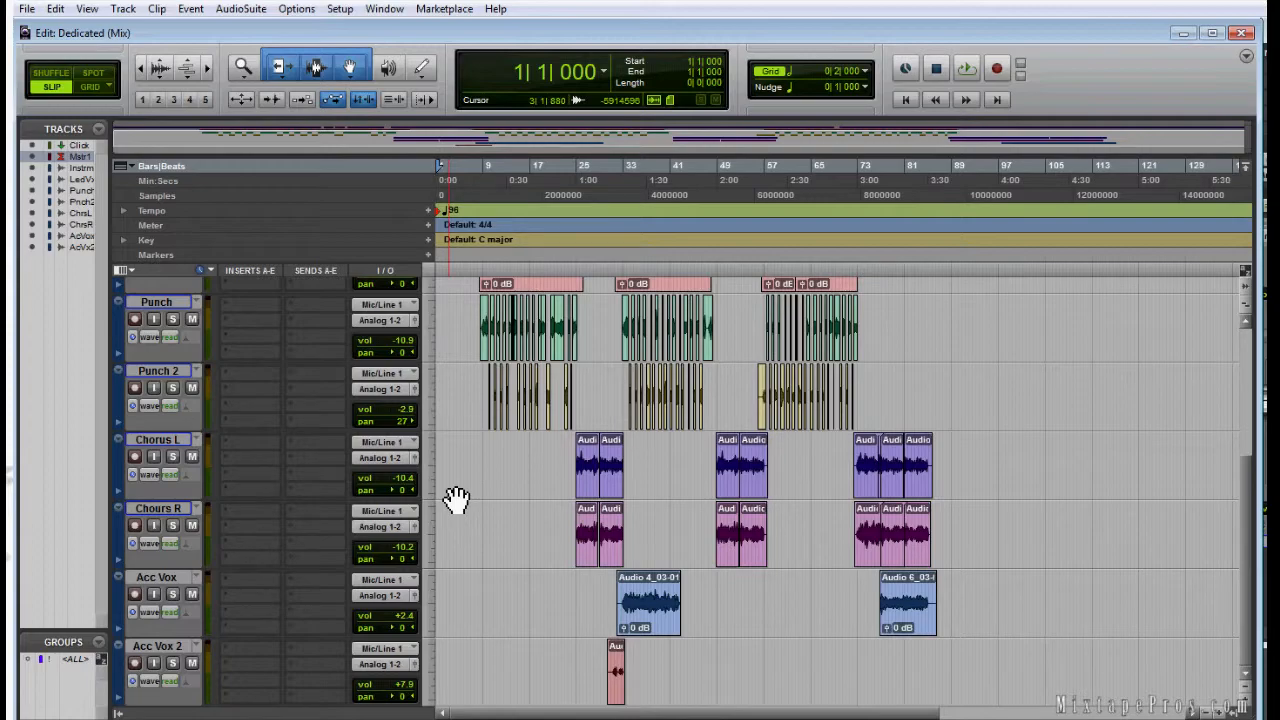
{"action": "scroll", "coordinate": [466, 511], "scroll_direction": "up", "scroll_amount": 5}
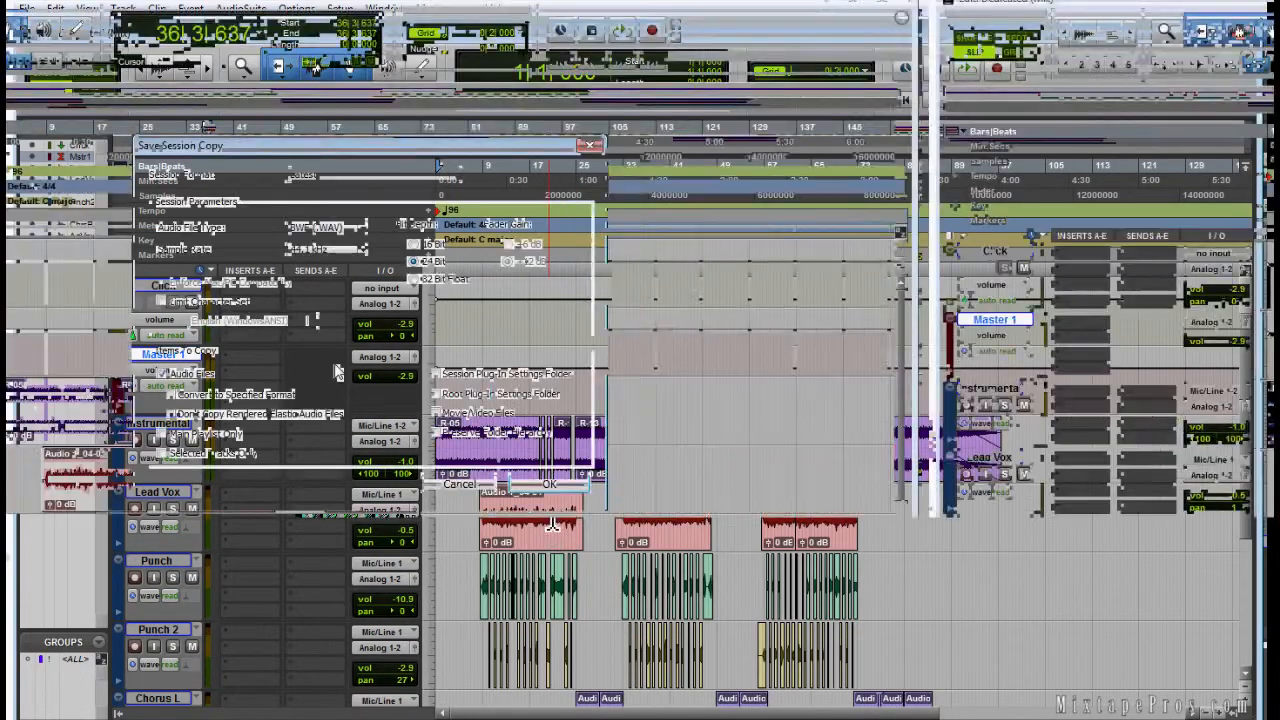
{"action": "scroll", "coordinate": [552, 514], "scroll_direction": "down", "scroll_amount": 5}
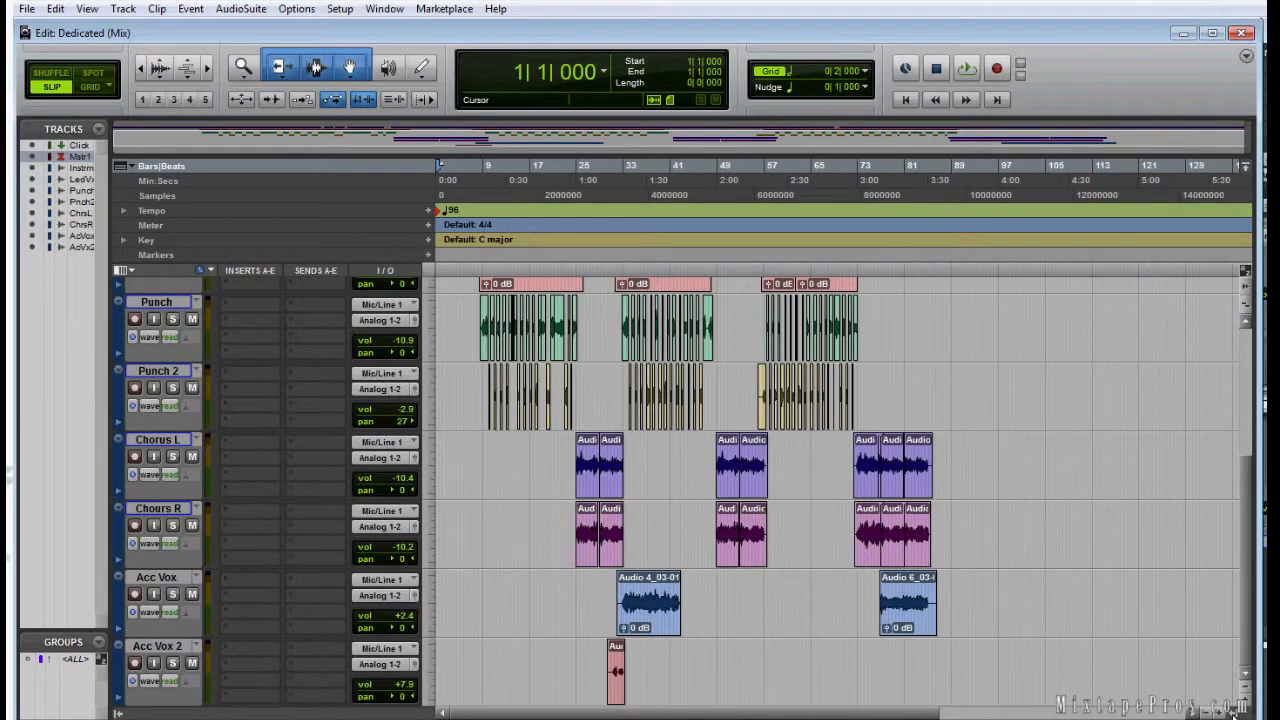
{"action": "left_click", "coordinate": [1234, 711]}
{"action": "left_click_drag", "start_coordinate": [1252, 187], "coordinate": [1238, 600]}
{"action": "left_click_drag", "start_coordinate": [1243, 625], "coordinate": [1217, 617]}
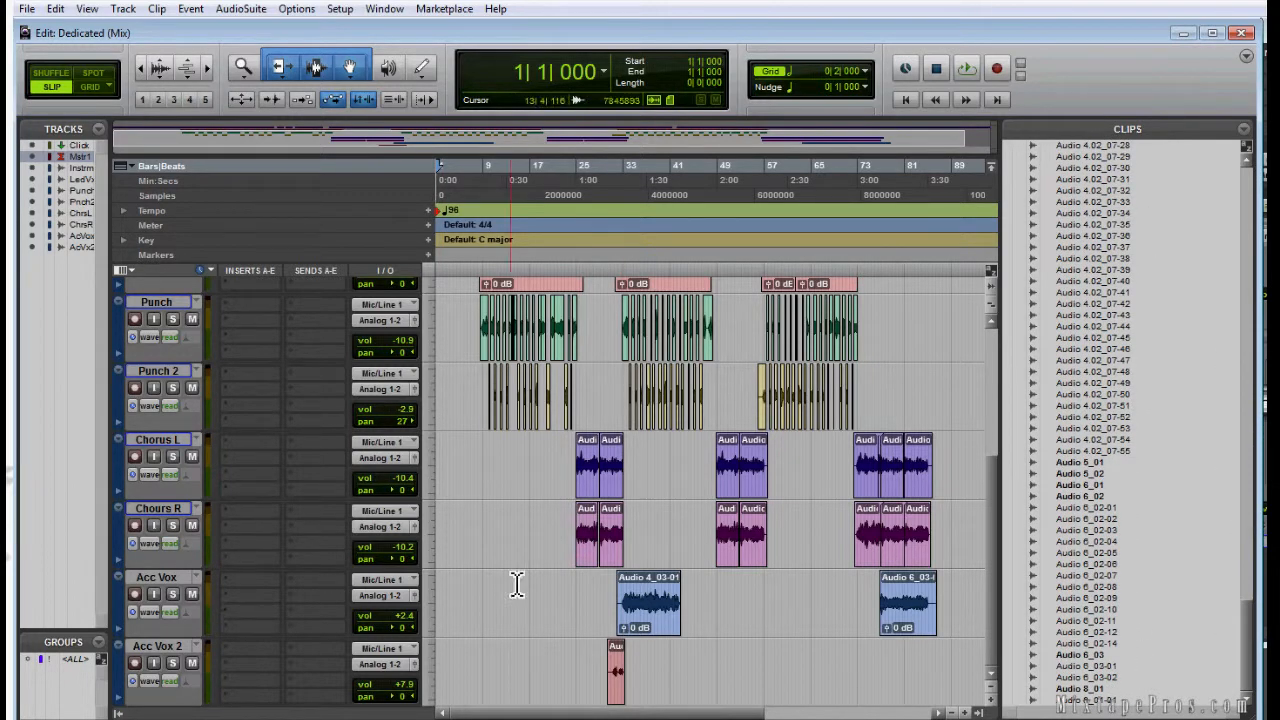
{"action": "left_click", "coordinate": [651, 468]}
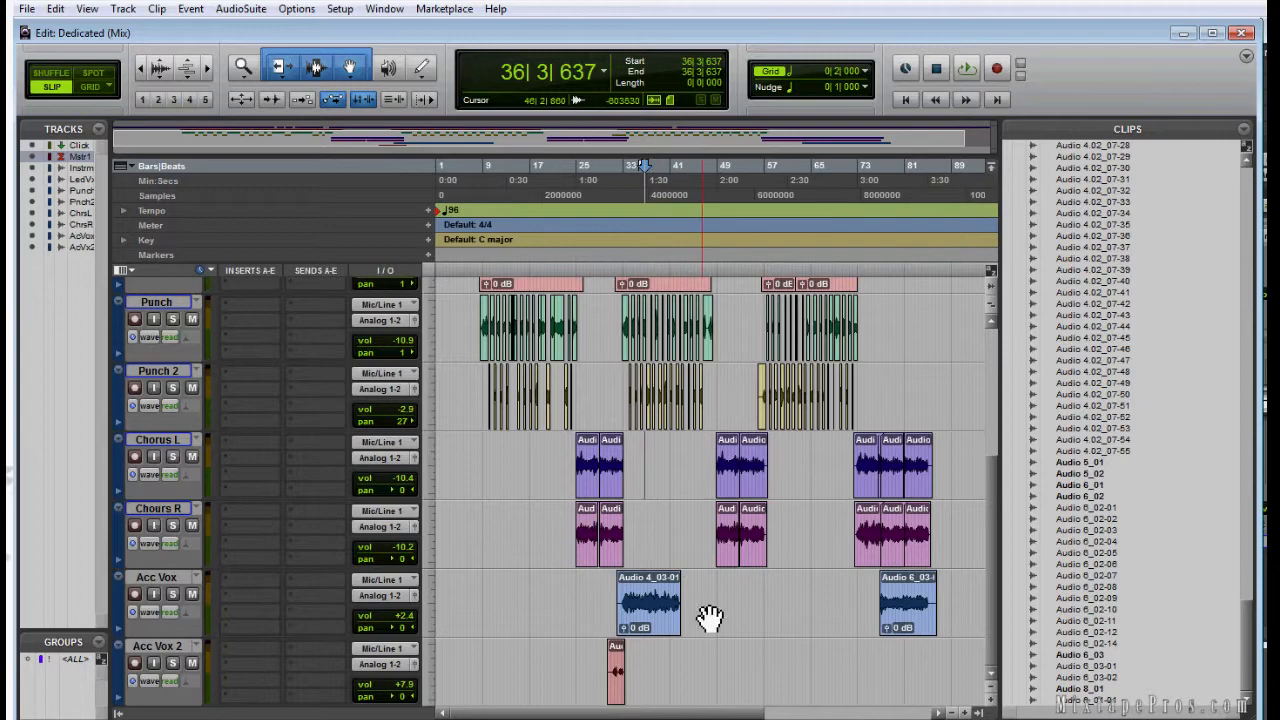
{"action": "scroll", "coordinate": [677, 614], "scroll_direction": "up", "scroll_amount": 10}
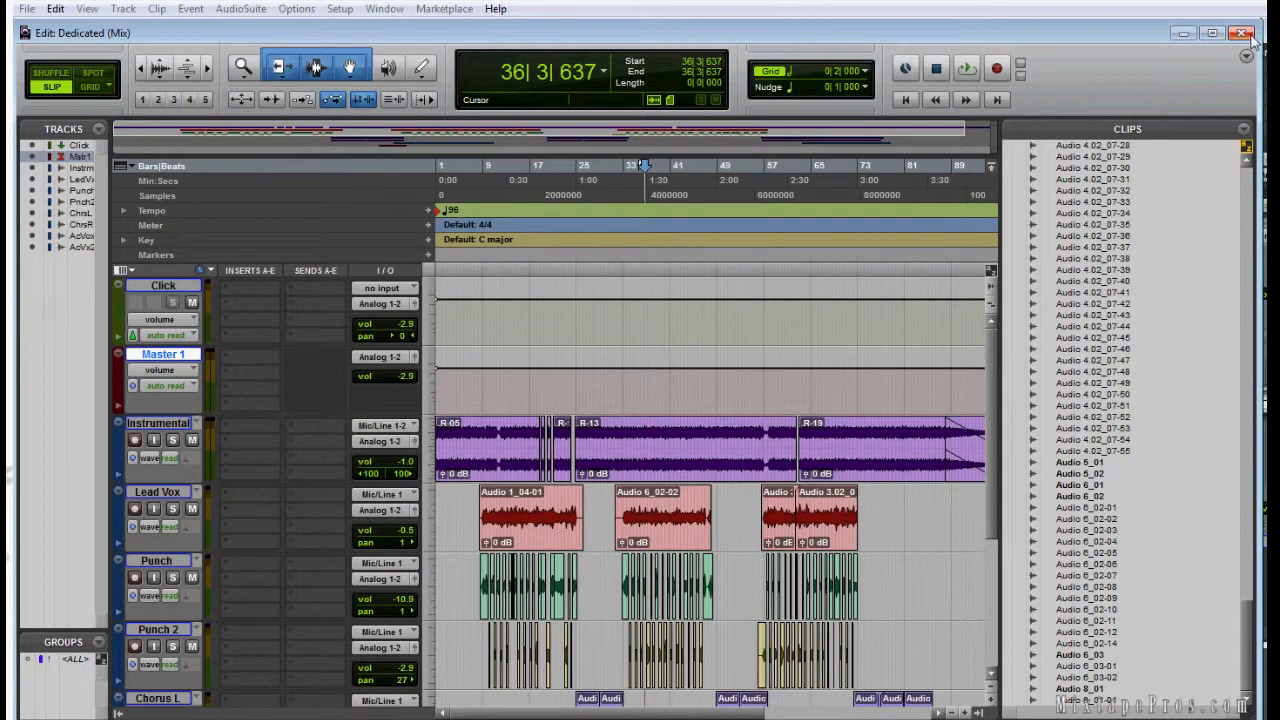
- Select all unused clips, hide the Tracks list, and remove the selected clips from the session without deleting their source files
{"action": "left_click", "coordinate": [1243, 129]}
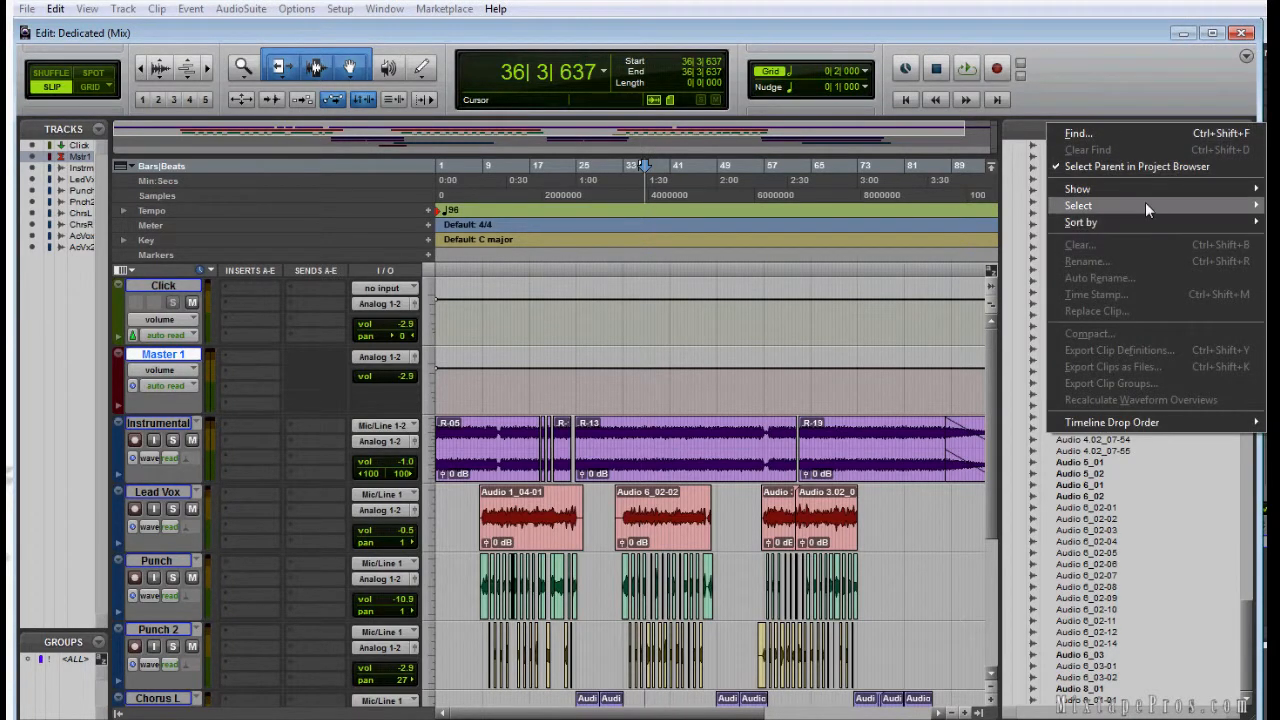
{"action": "mouse_move", "coordinate": [1145, 202]}
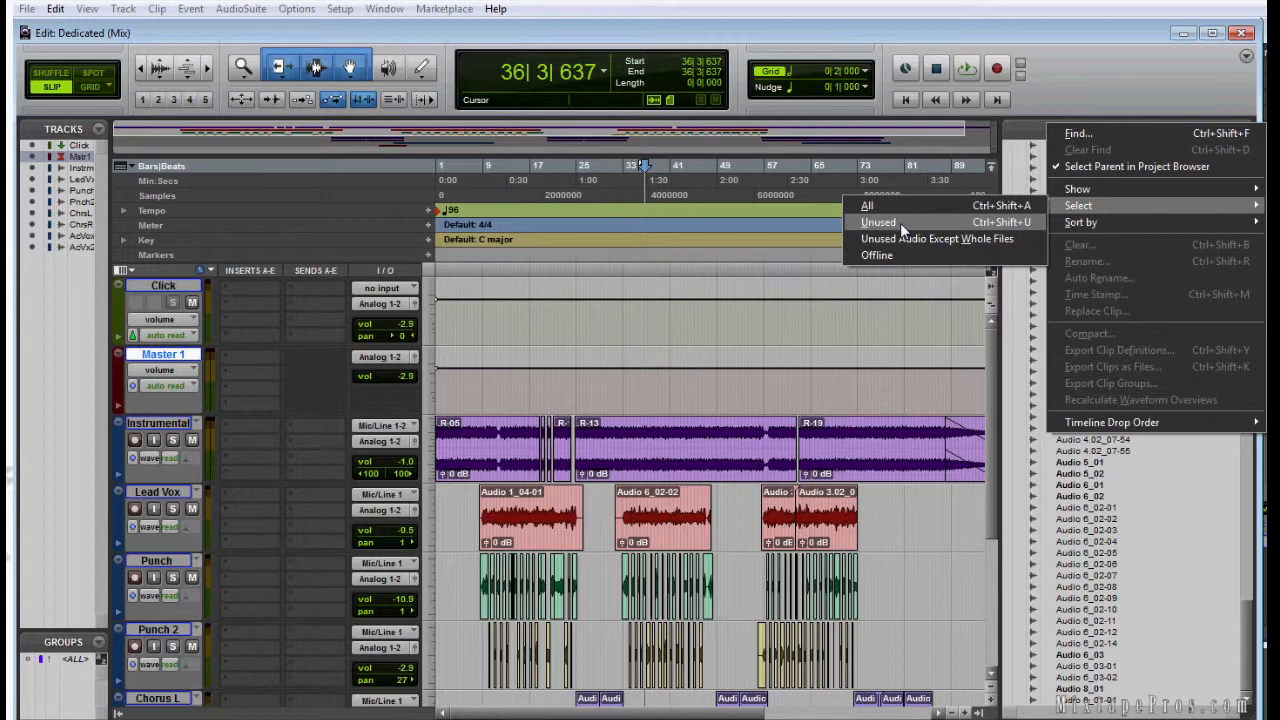
{"action": "left_click", "coordinate": [900, 223]}
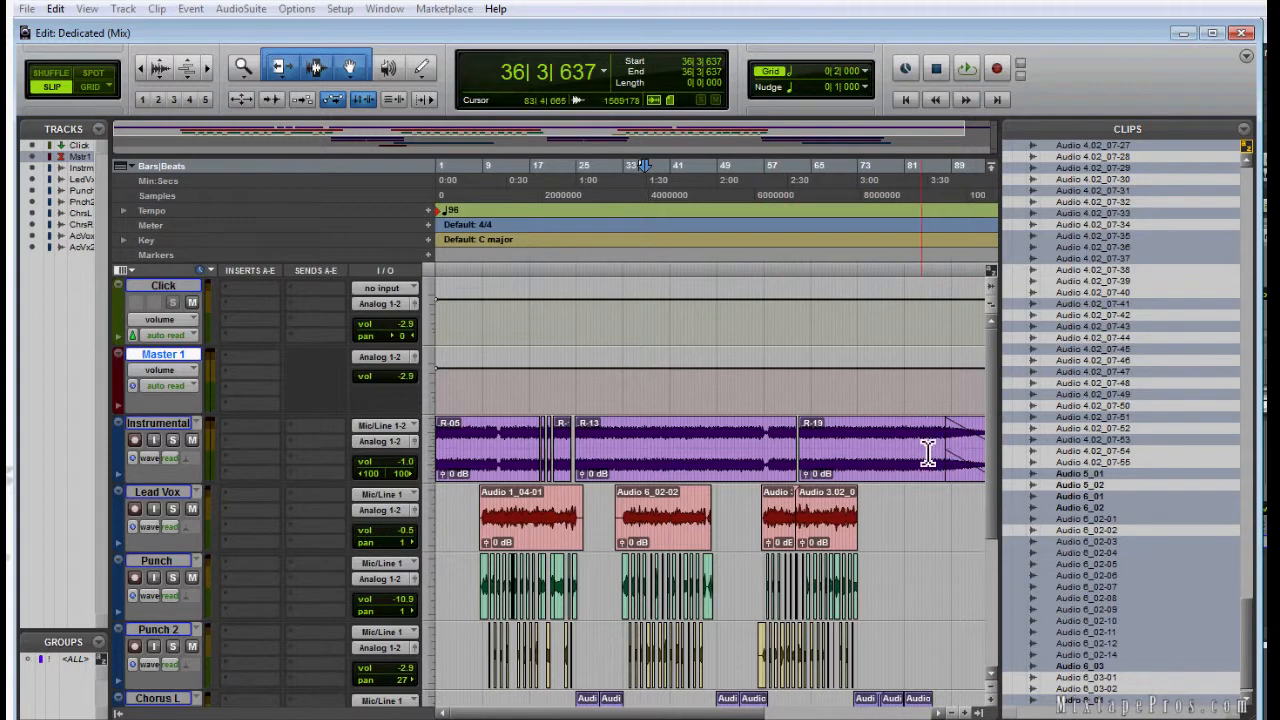
{"action": "left_click", "coordinate": [33, 712]}
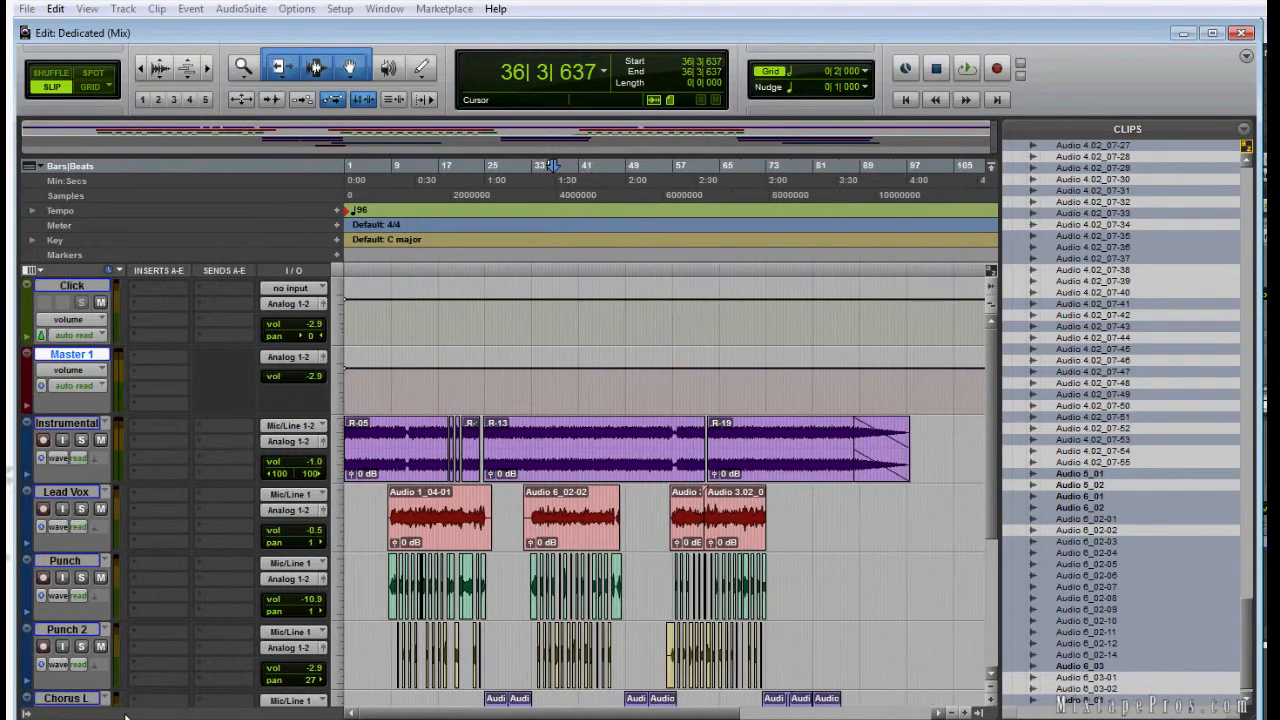
{"action": "scroll", "coordinate": [643, 452], "scroll_direction": "down", "scroll_amount": 4}
{"action": "scroll", "coordinate": [640, 474], "scroll_direction": "up", "scroll_amount": 3}
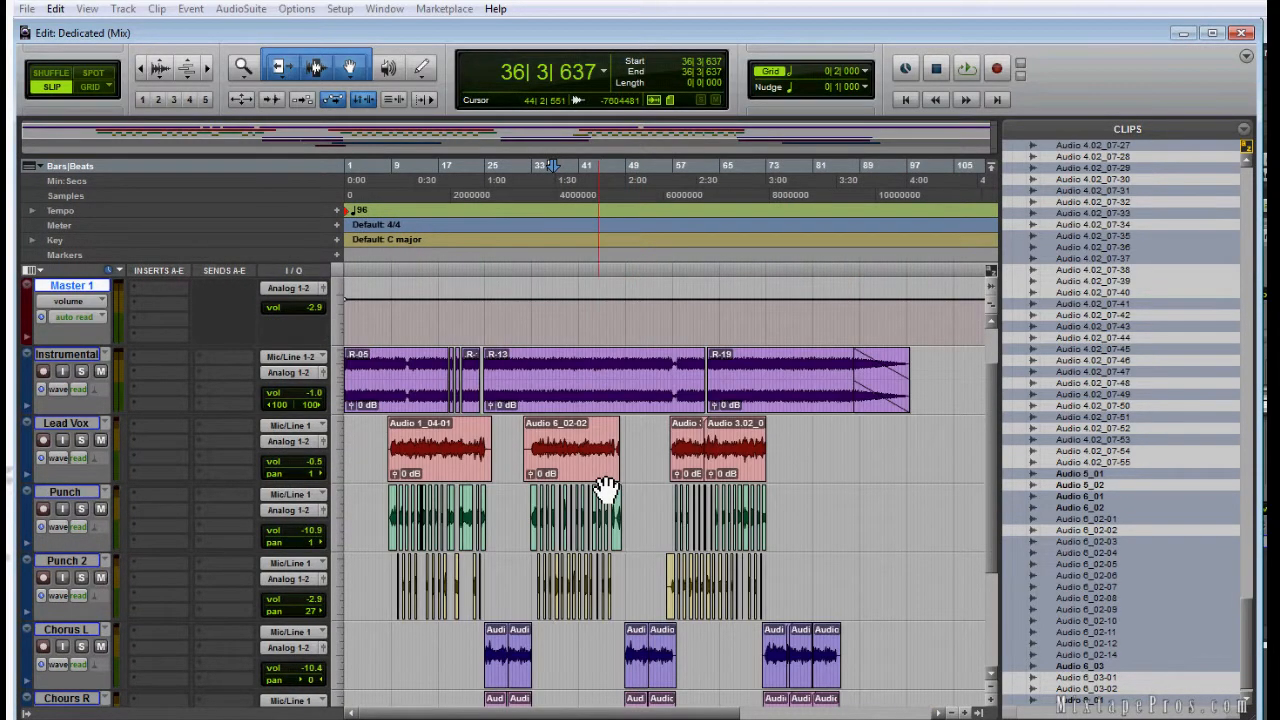
{"action": "scroll", "coordinate": [638, 488], "scroll_direction": "down", "scroll_amount": 2}
{"action": "scroll", "coordinate": [636, 488], "scroll_direction": "up", "scroll_amount": 2}
{"action": "left_click", "coordinate": [1243, 140]}
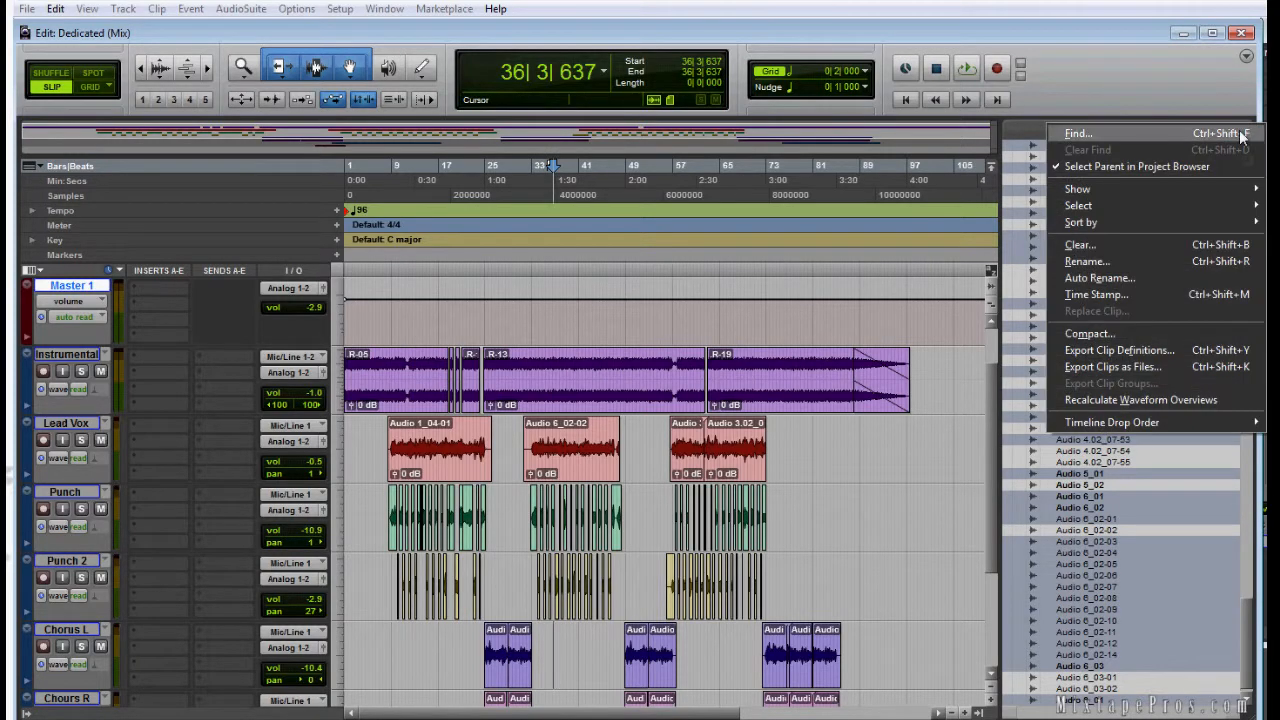
{"action": "left_click", "coordinate": [1114, 240]}
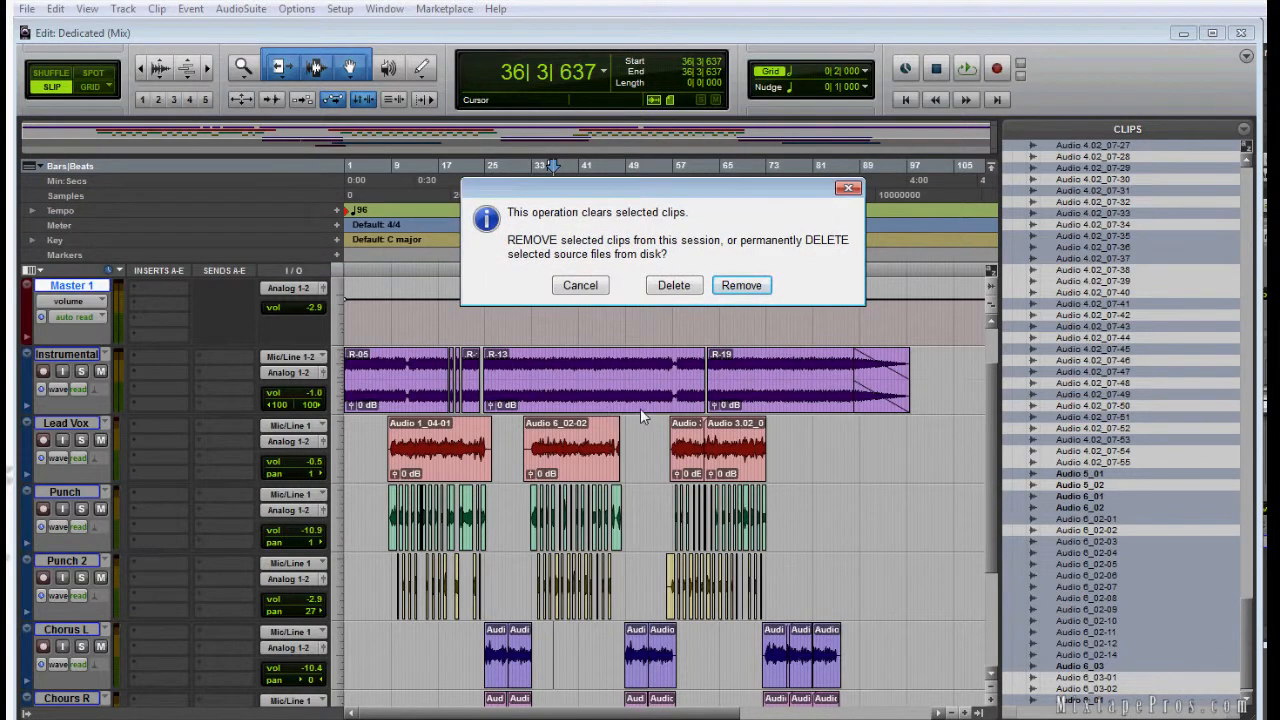
{"action": "left_click_drag", "start_coordinate": [686, 195], "coordinate": [823, 220]}
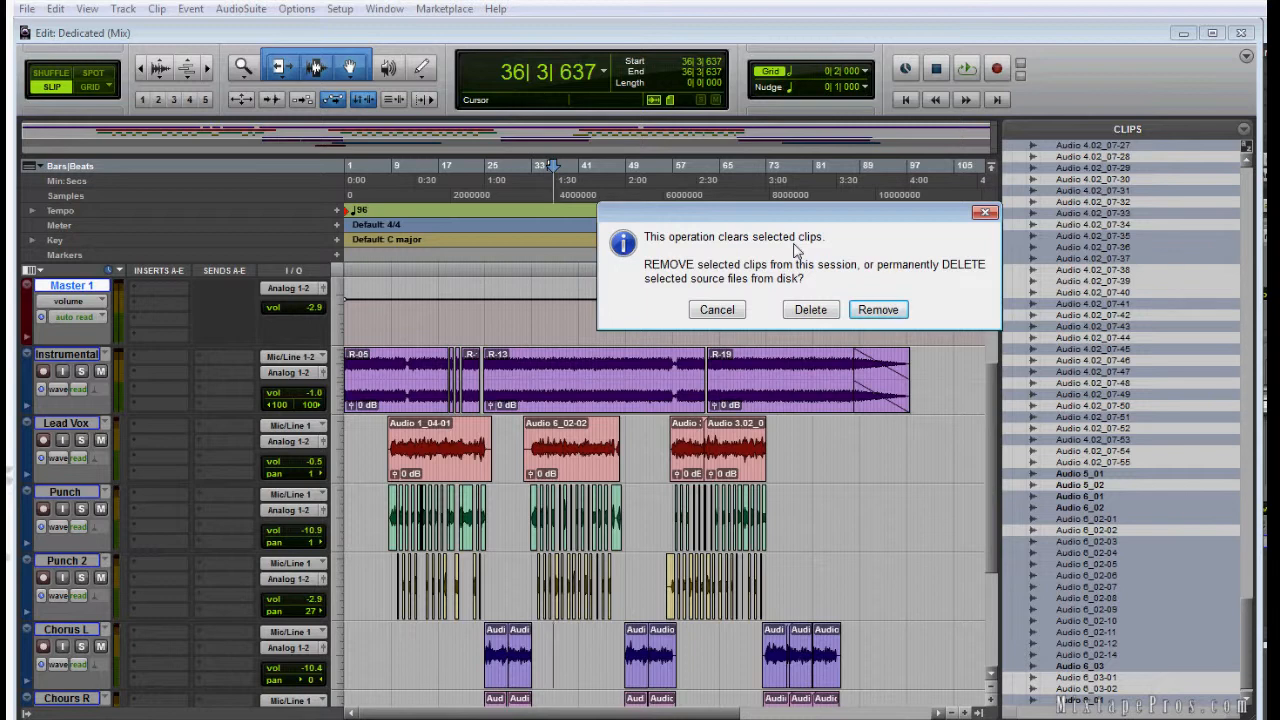
{"action": "left_click", "coordinate": [878, 310]}
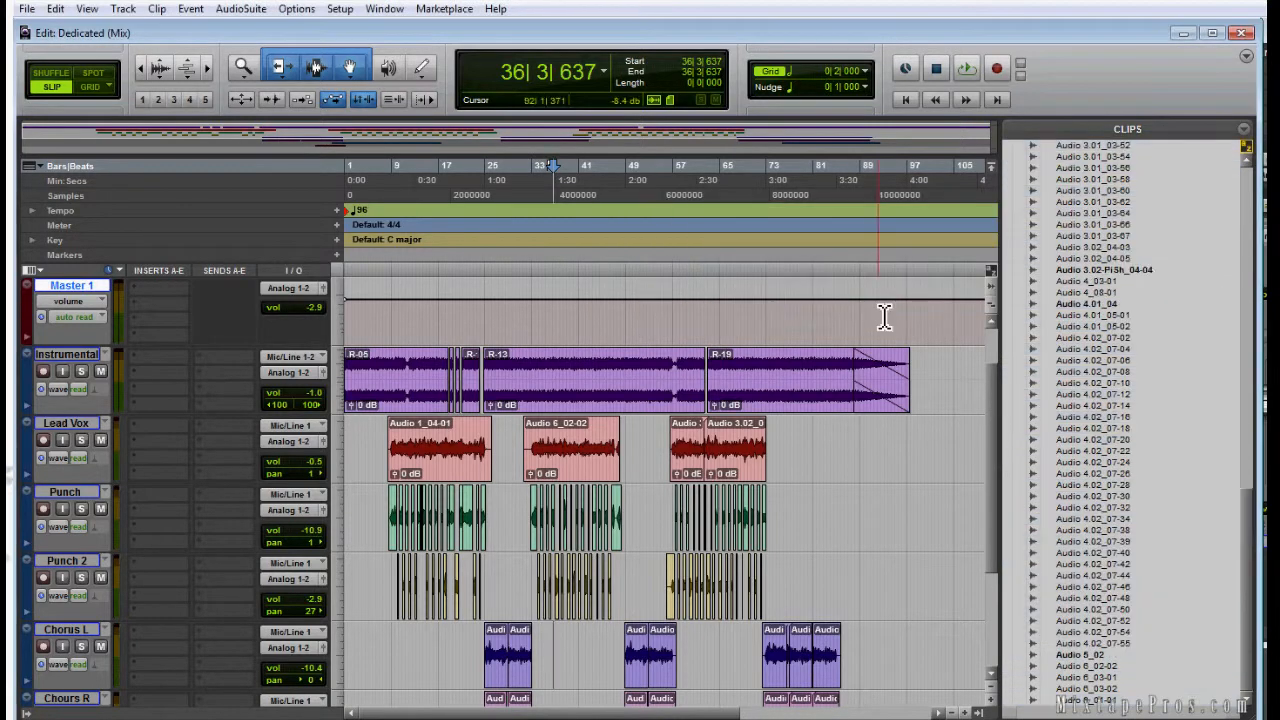
- Look over the remaining clips from the start of the list and hide the Clips list
{"action": "left_click_drag", "start_coordinate": [1245, 566], "coordinate": [1247, 212]}
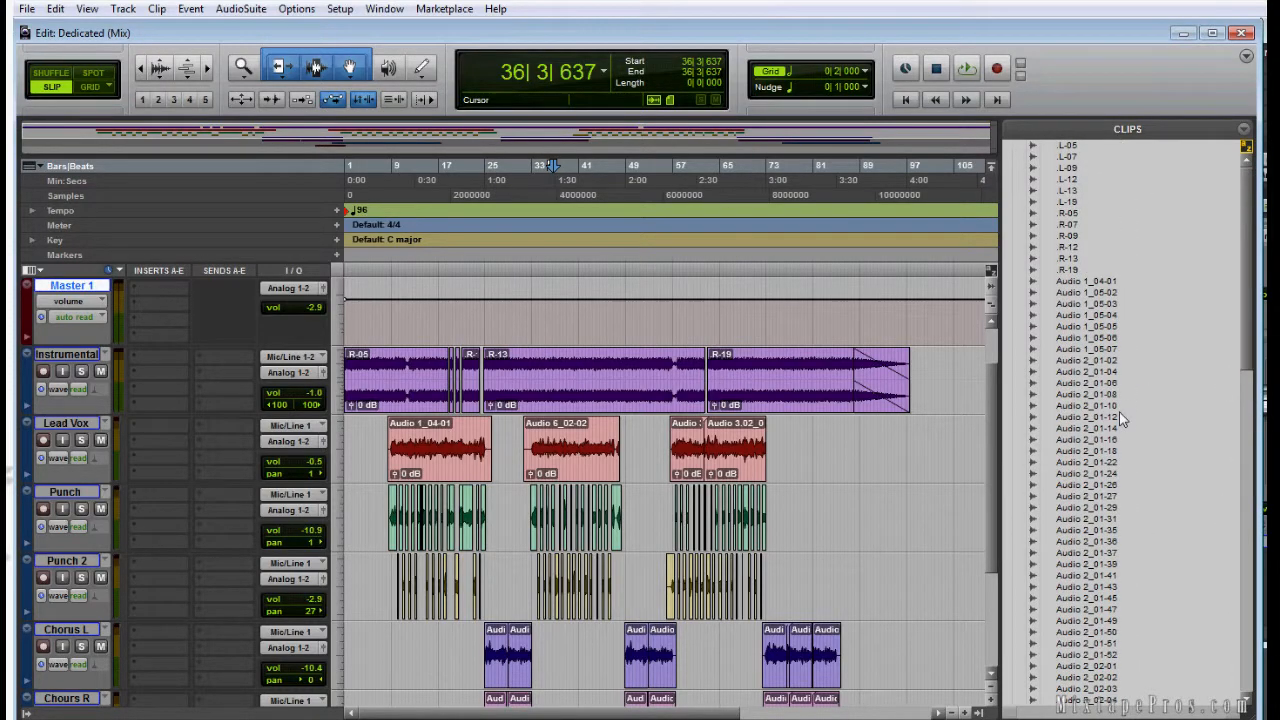
{"action": "left_click", "coordinate": [978, 712]}
{"action": "scroll", "coordinate": [690, 518], "scroll_direction": "down", "scroll_amount": 3}
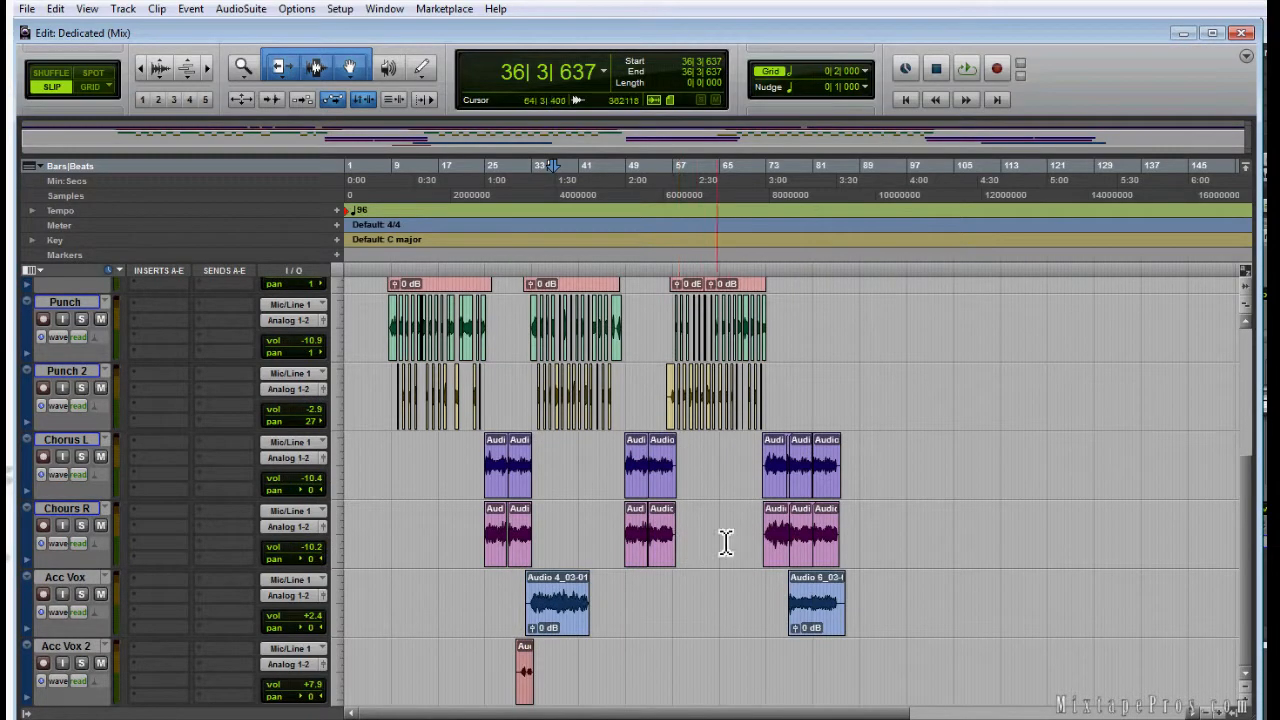
{"action": "scroll", "coordinate": [771, 580], "scroll_direction": "up", "scroll_amount": 5}
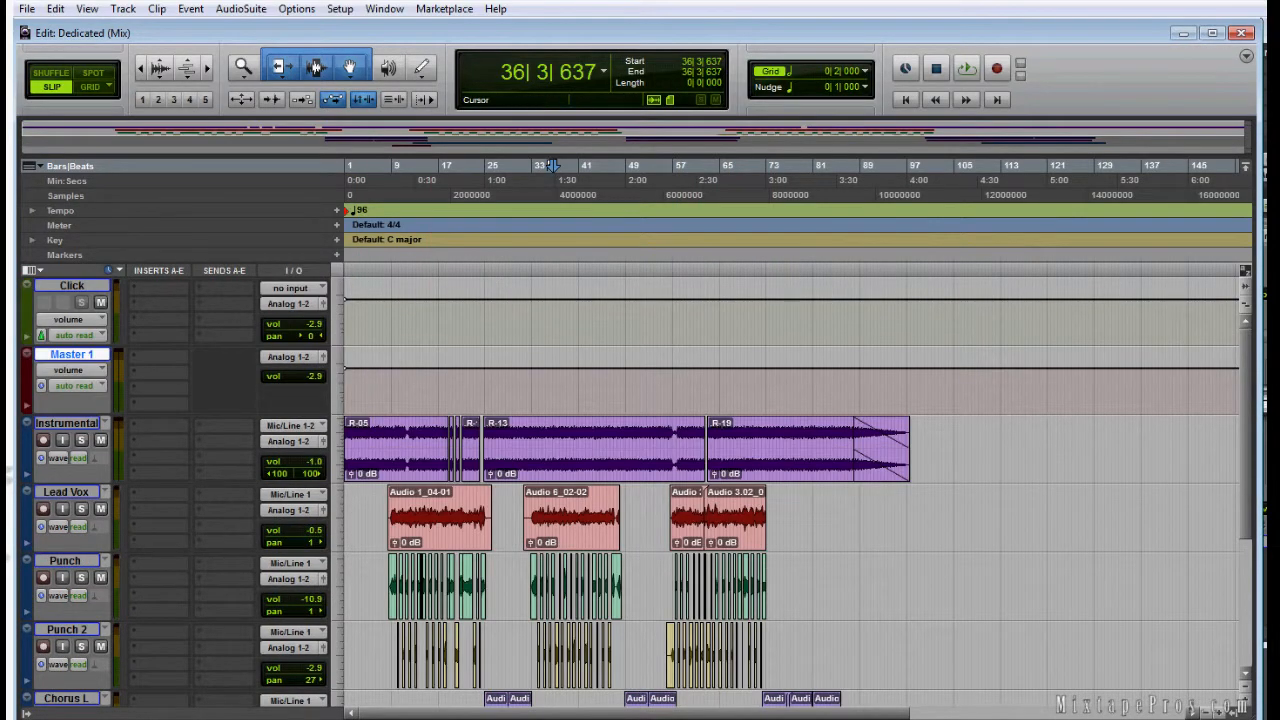
- Save a session copy to the Desktop as "Copy of Dedicated (Mix)", including Audio Files and Main Playlist Only
{"action": "left_click", "coordinate": [27, 8]}
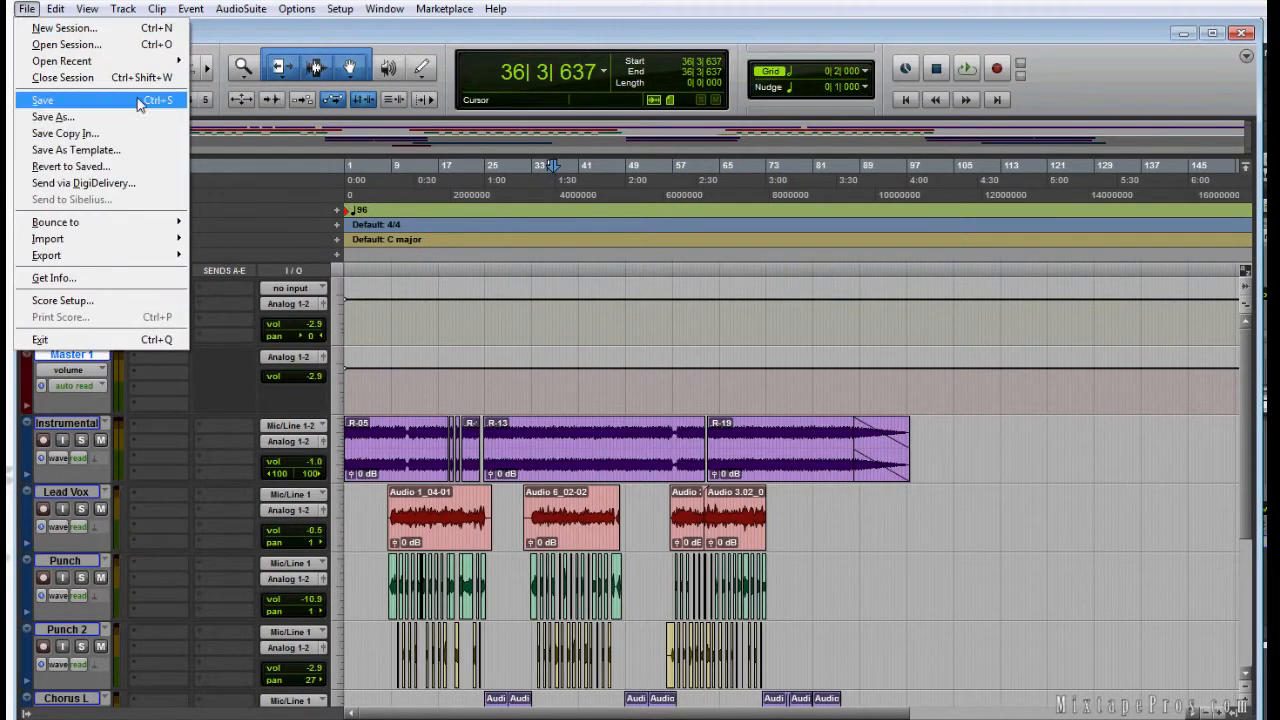
{"action": "left_click", "coordinate": [80, 136]}
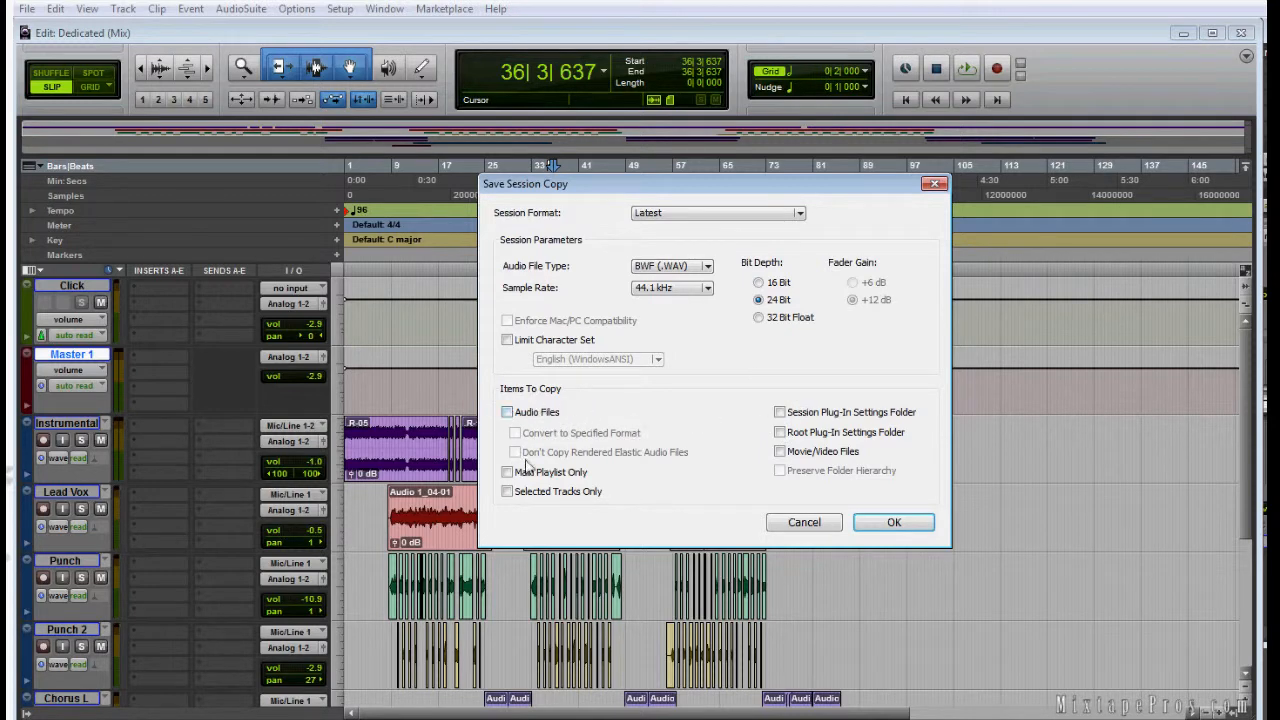
{"action": "left_click", "coordinate": [507, 412]}
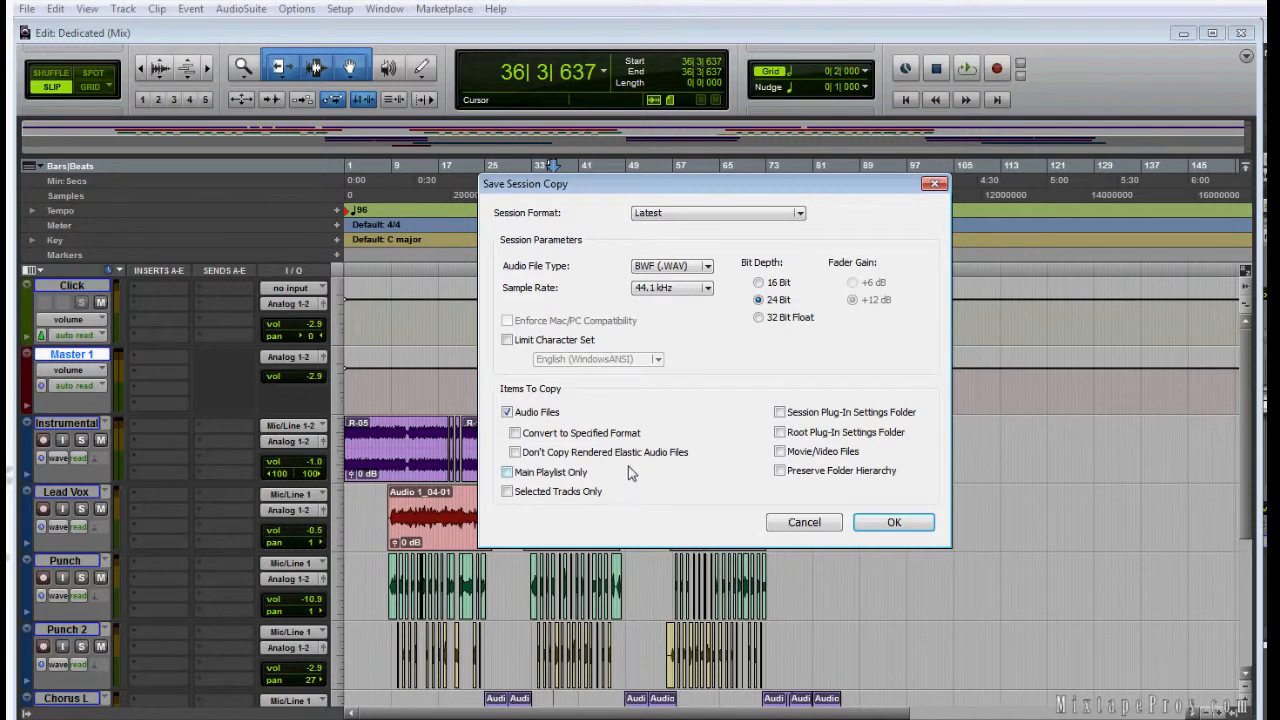
{"action": "left_click", "coordinate": [508, 473]}
{"action": "left_click", "coordinate": [900, 528]}
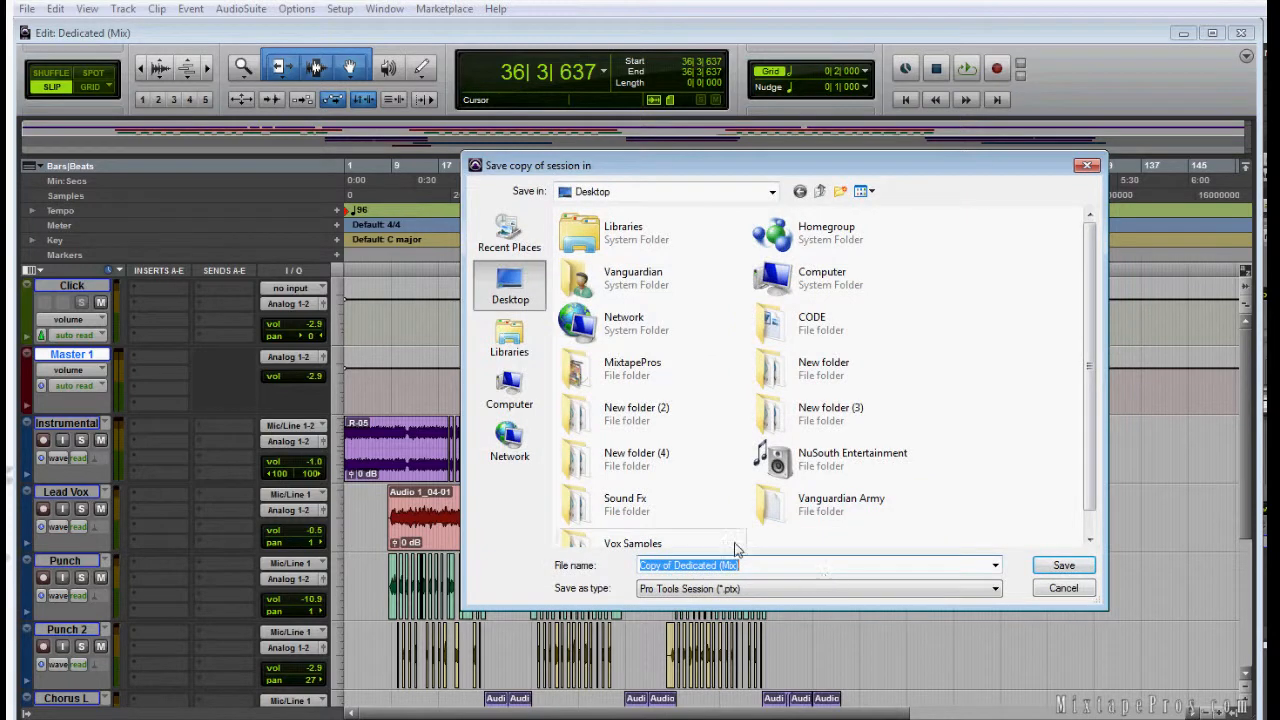
{"action": "left_click", "coordinate": [1065, 567]}
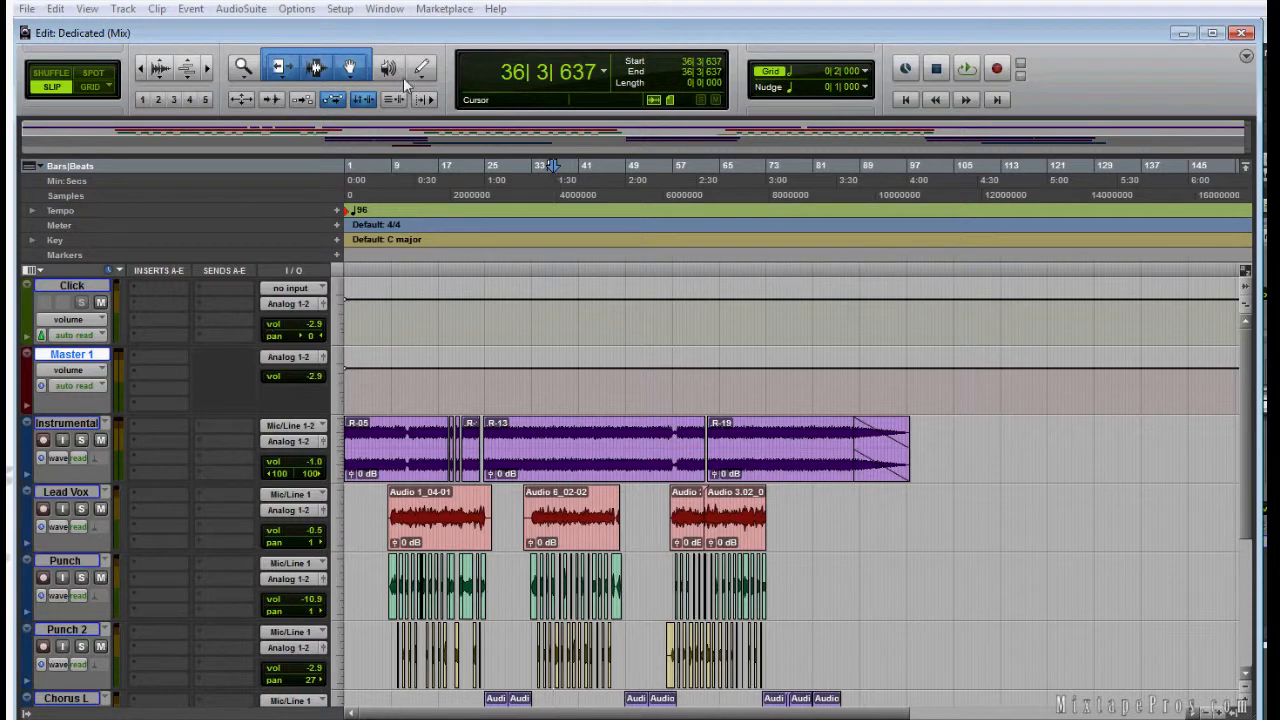
- Switch to the Windows desktop and move the Copy of Dedicated (Mix) folder to its open central area
{"action": "left_click", "coordinate": [27, 10]}
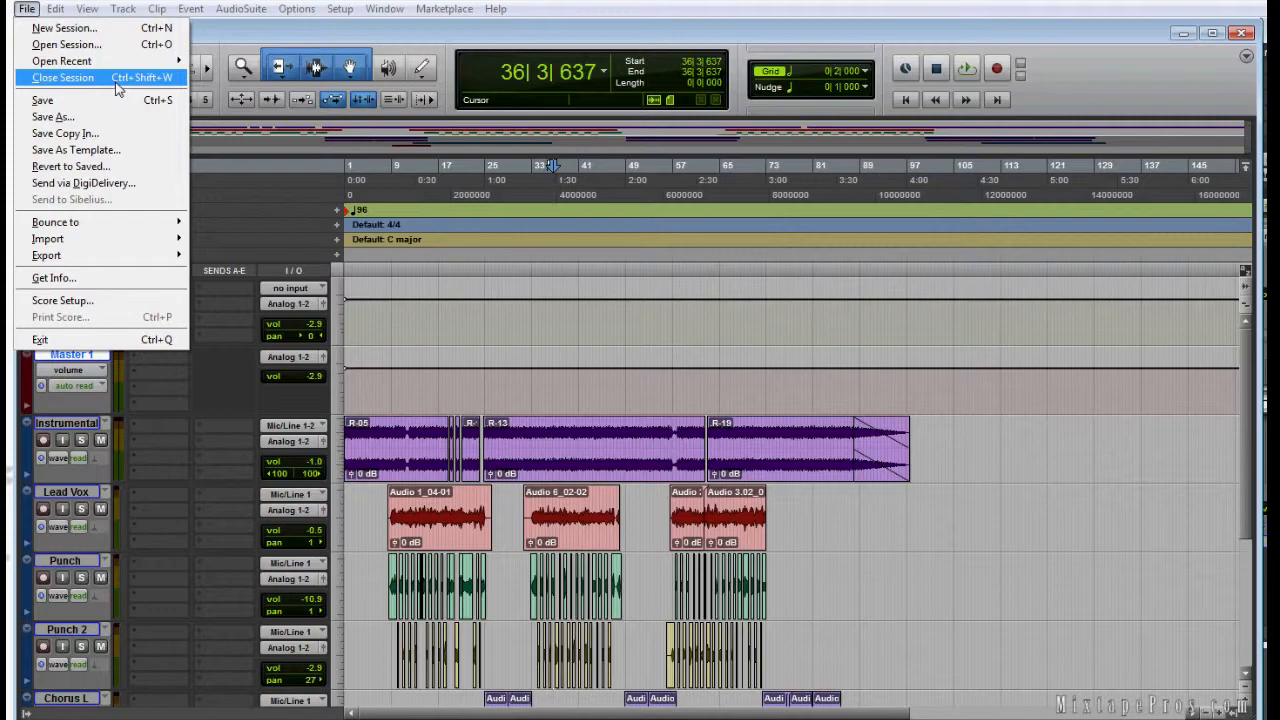
{"action": "left_click", "coordinate": [251, 129]}
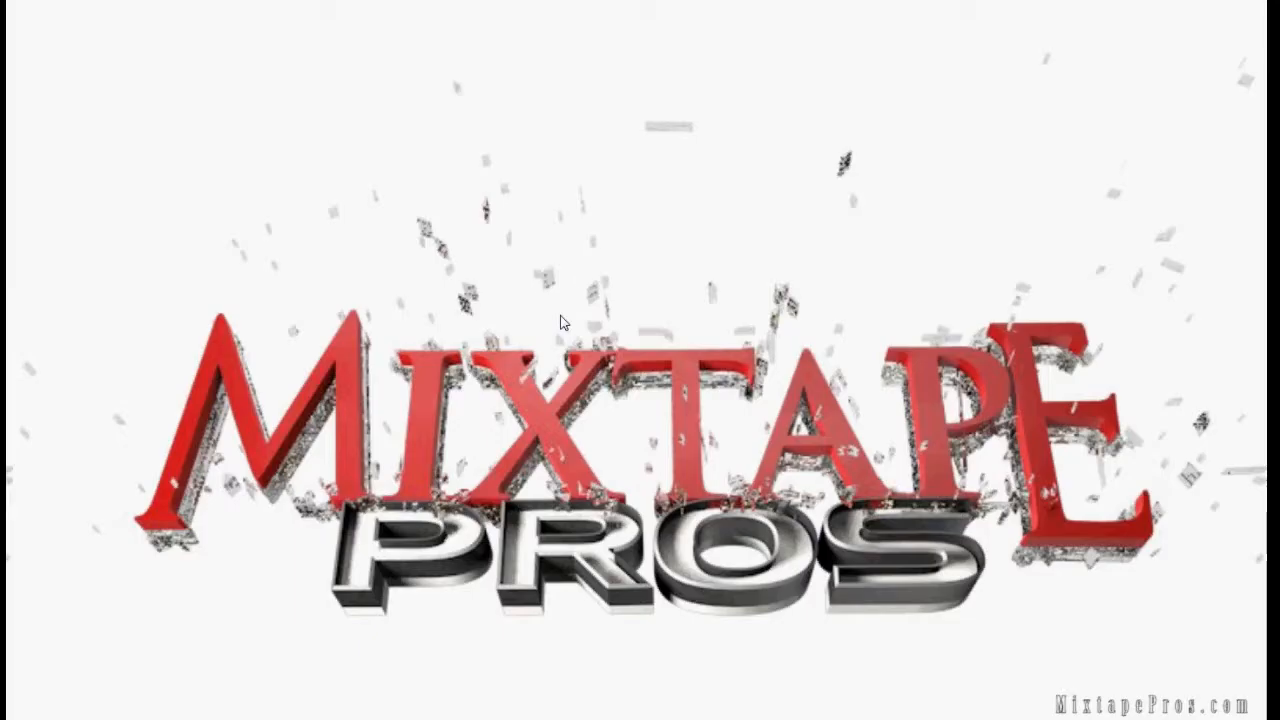
{"action": "left_click_drag", "start_coordinate": [8, 285], "coordinate": [500, 292]}
{"action": "left_click", "coordinate": [687, 343]}
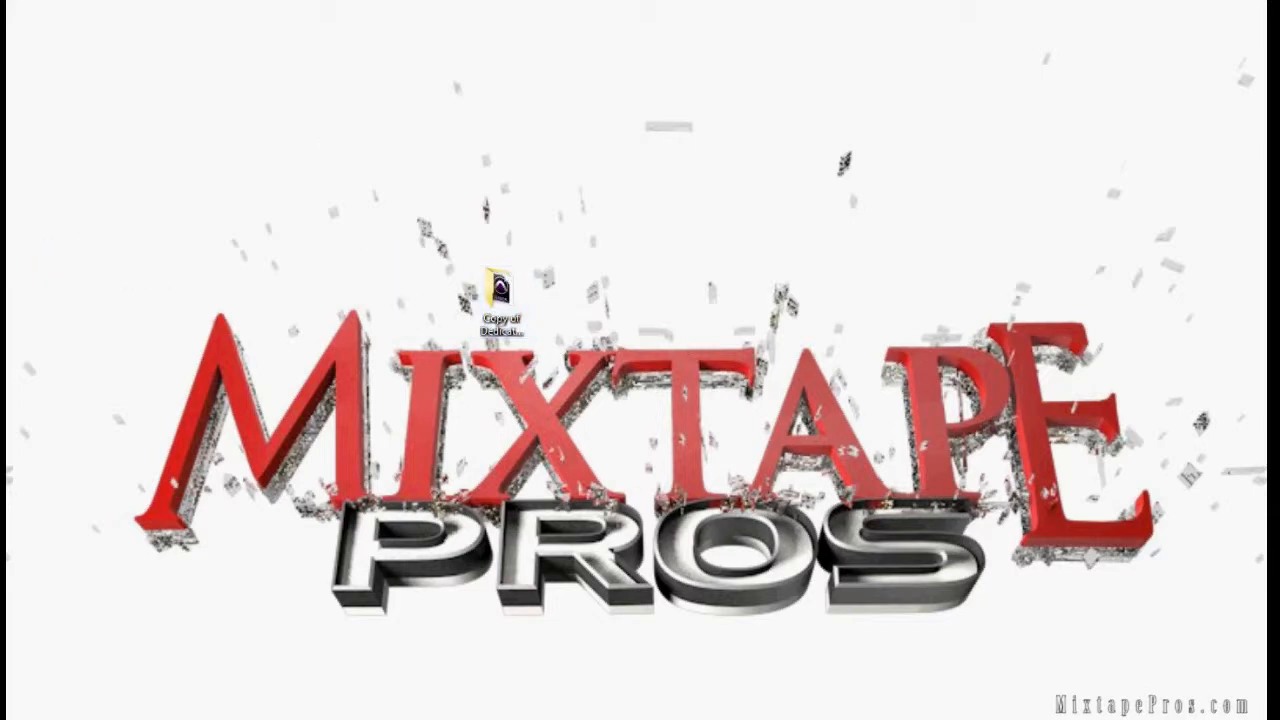
- Open the Copy of Dedicated (Mix) folder and examine the WAV files in its Audio Files folder
{"action": "double_click", "coordinate": [500, 290]}
{"action": "left_click_drag", "start_coordinate": [760, 94], "coordinate": [710, 62]}
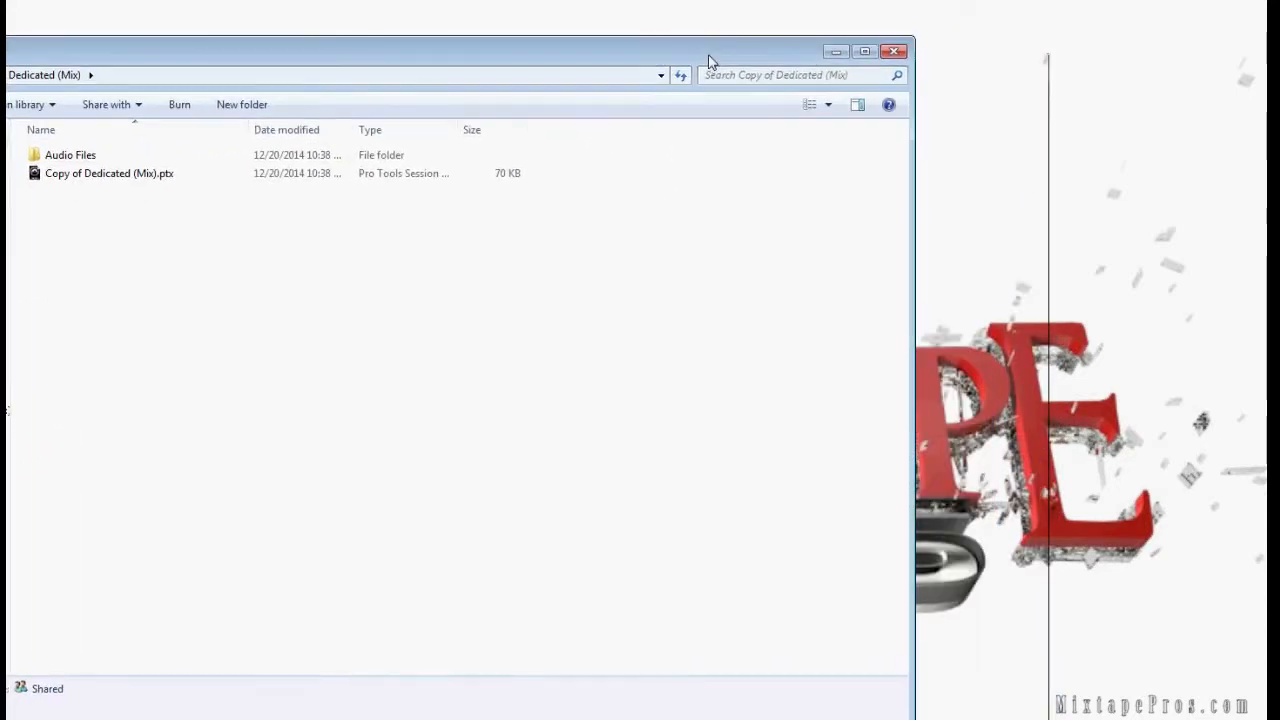
{"action": "left_click_drag", "start_coordinate": [181, 58], "coordinate": [214, 57]}
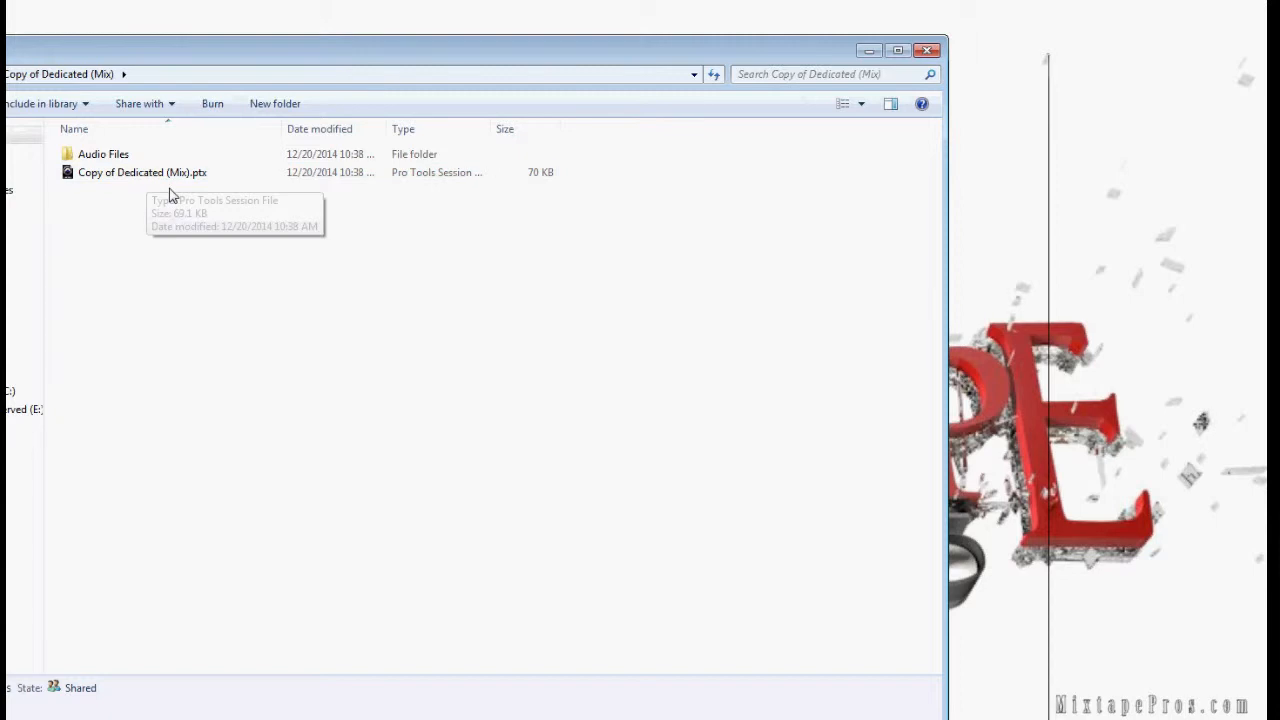
{"action": "double_click", "coordinate": [126, 160]}
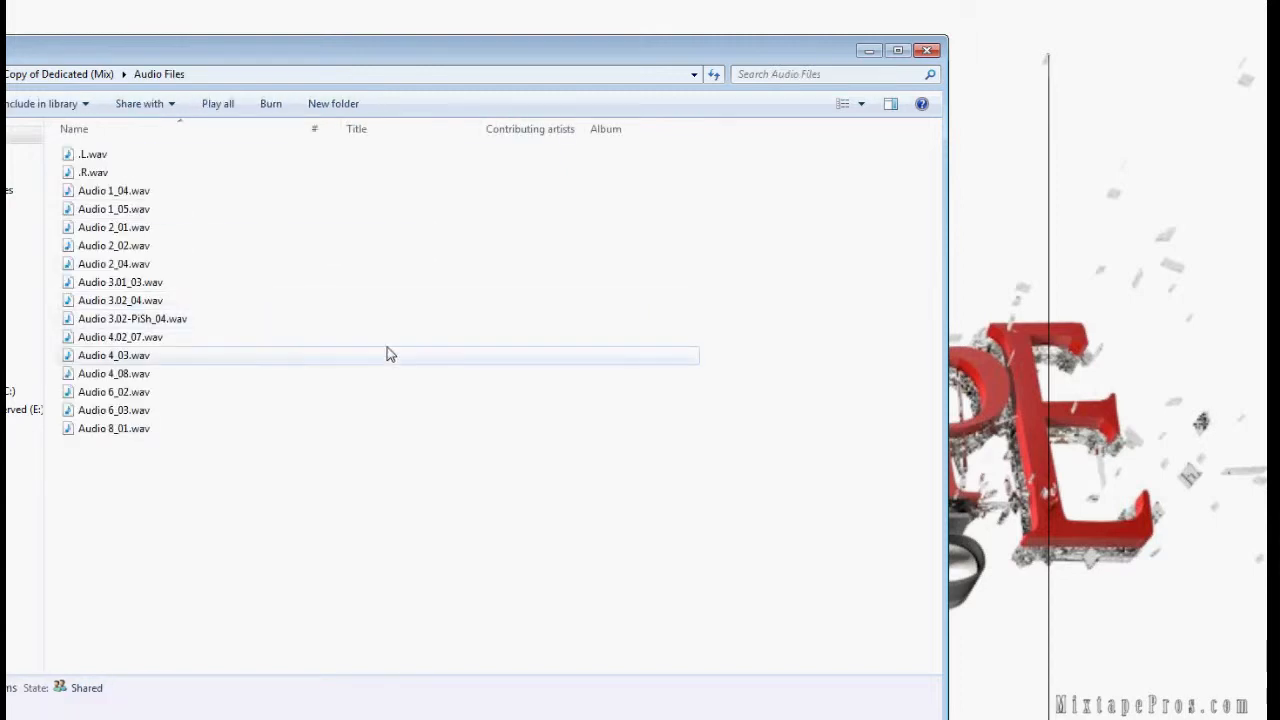
{"action": "left_click_drag", "start_coordinate": [222, 509], "coordinate": [200, 148]}
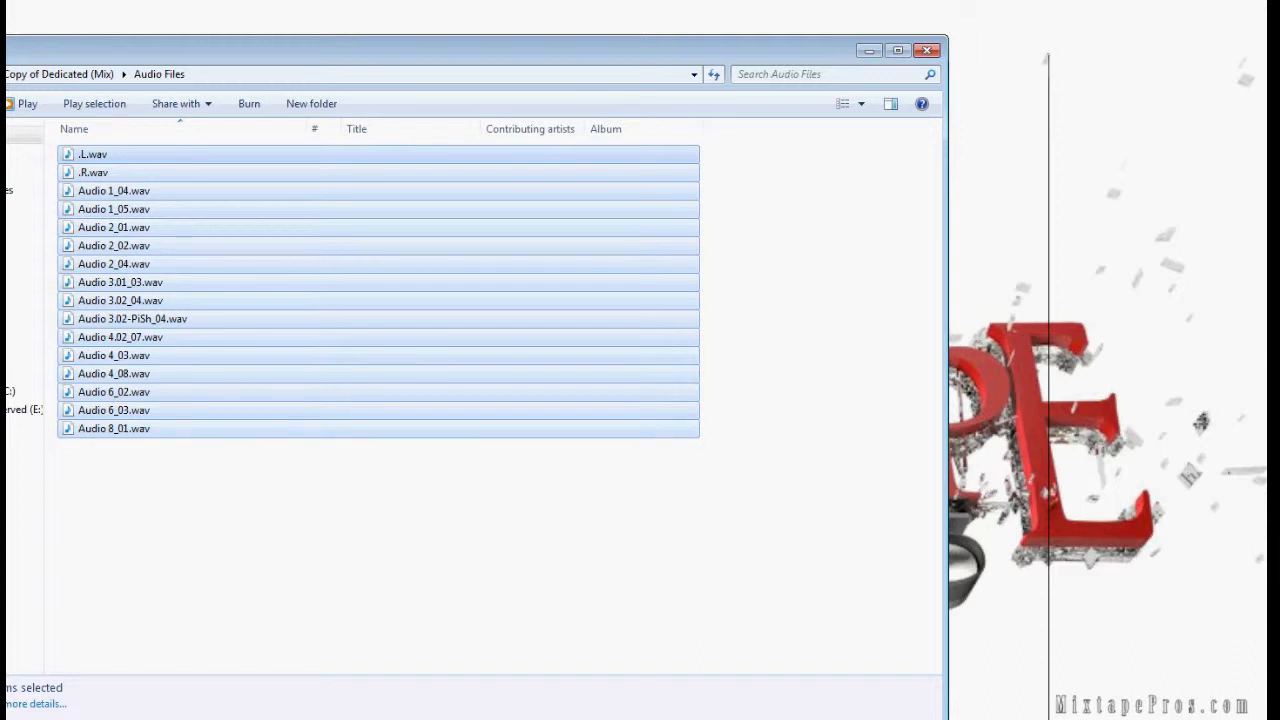
- Go back to the Copy of Dedicated (Mix) folder and check the Audio Files folder's size and file count in its properties
{"action": "key", "text": "BackSpace"}
{"action": "right_click", "coordinate": [128, 160]}
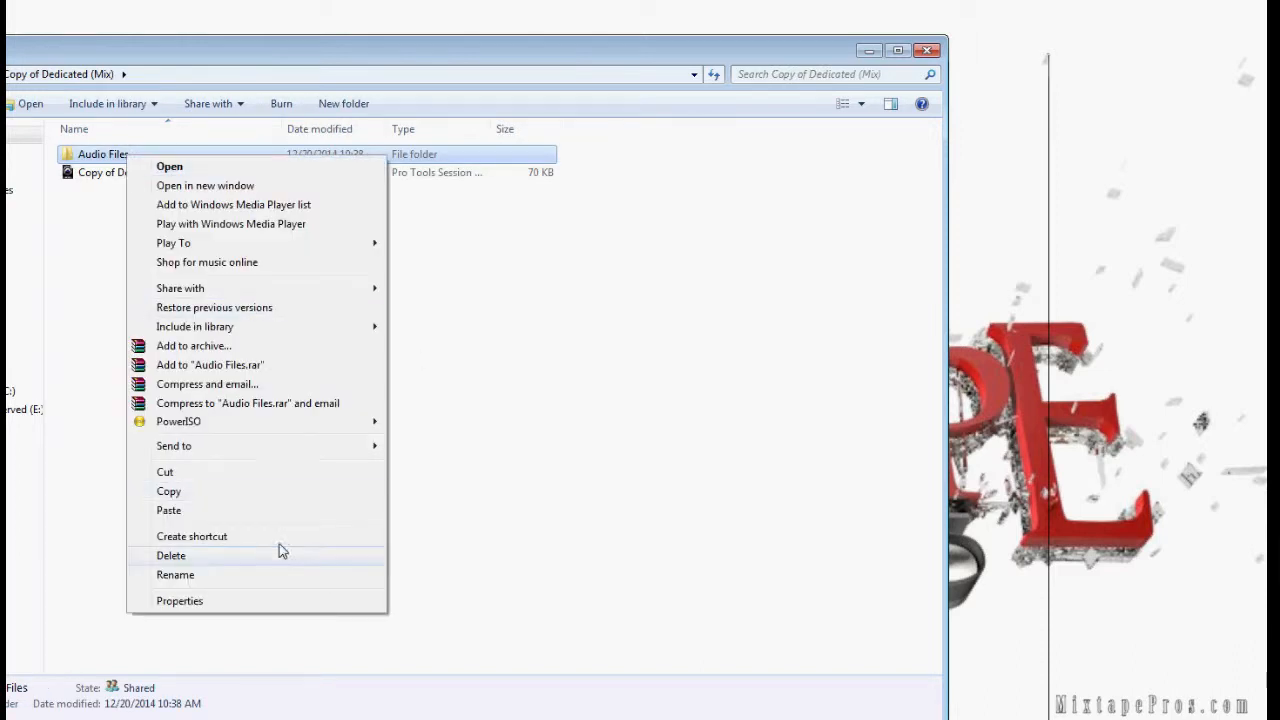
{"action": "left_click", "coordinate": [246, 603]}
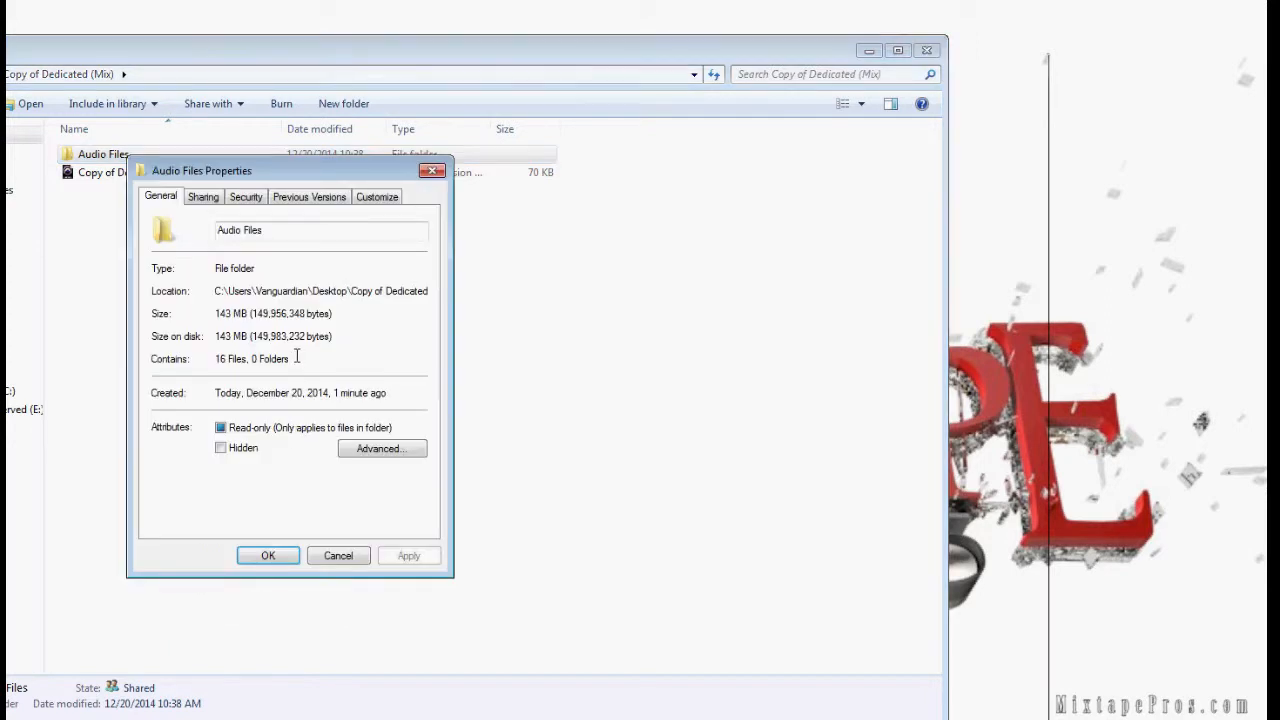
{"action": "left_click", "coordinate": [269, 560]}
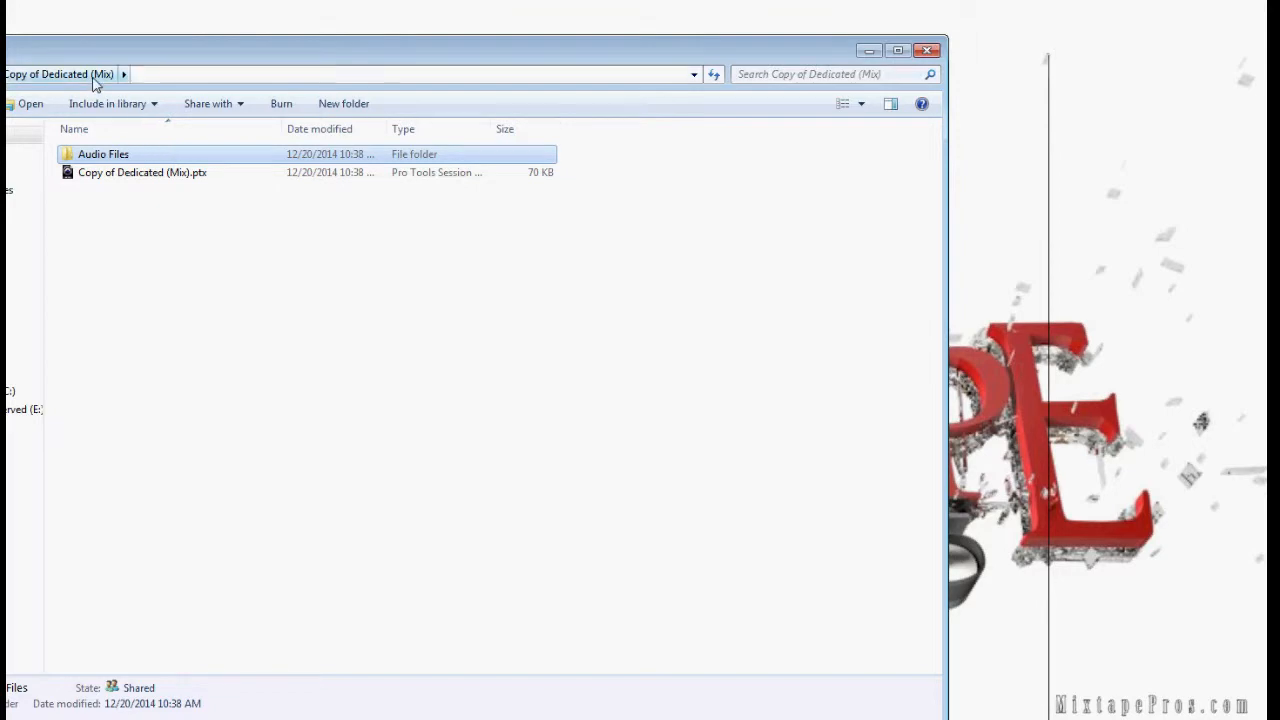
- Open the Copy of Dedicated (Mix).ptx session in Pro Tools and examine the clips on all tracks, from Click to Acc Vox 2
{"action": "double_click", "coordinate": [135, 174]}
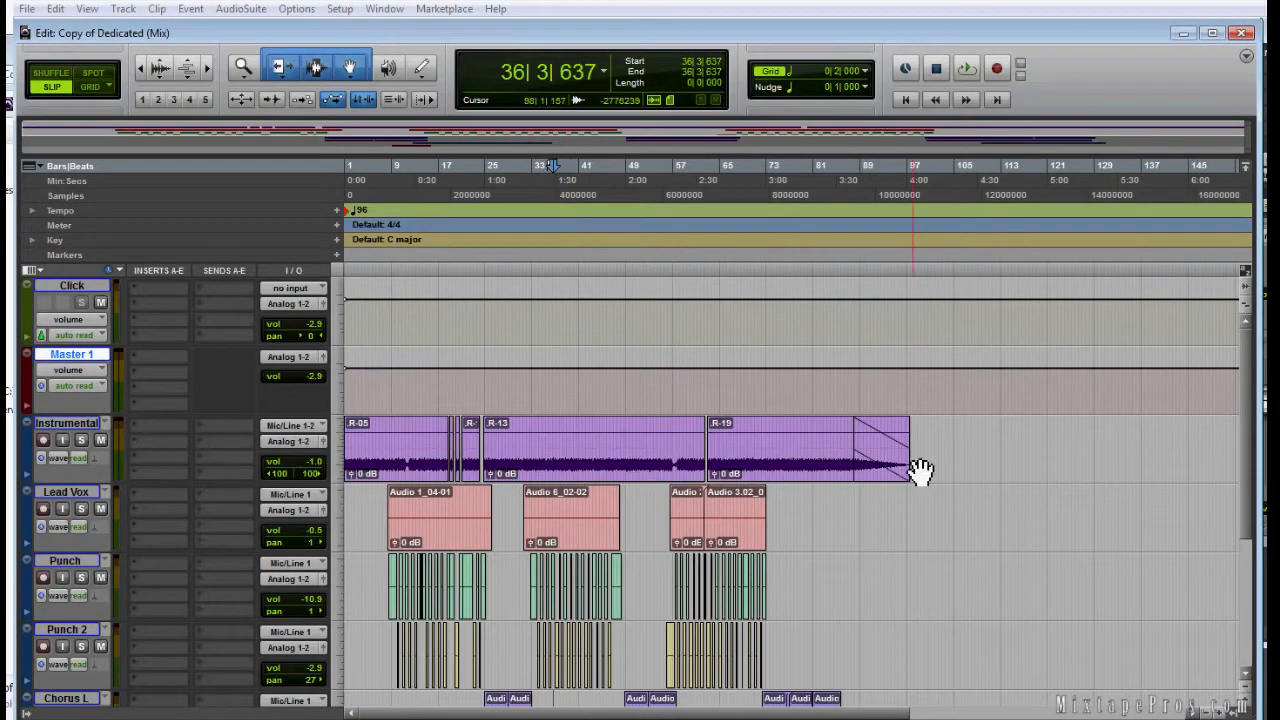
{"action": "scroll", "coordinate": [895, 466], "scroll_direction": "down", "scroll_amount": 4}
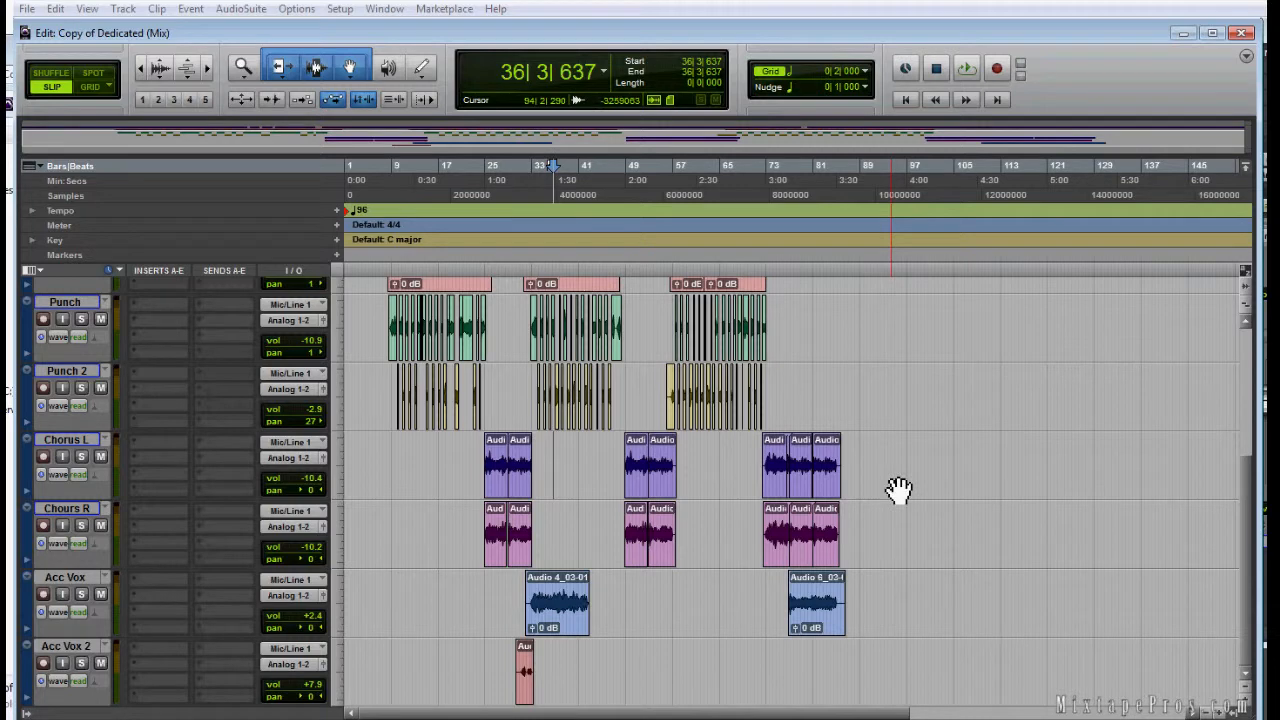
{"action": "scroll", "coordinate": [843, 586], "scroll_direction": "up", "scroll_amount": 4}
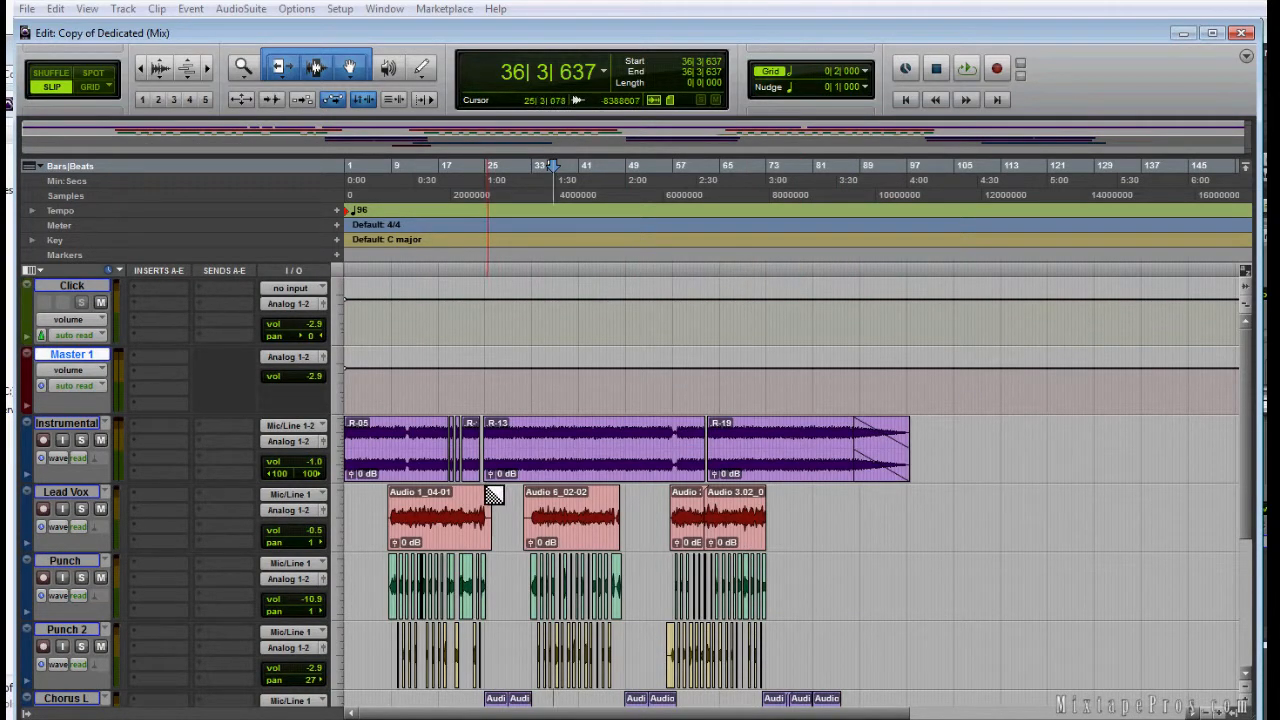
{"action": "scroll", "coordinate": [500, 495], "scroll_direction": "down", "scroll_amount": 3}
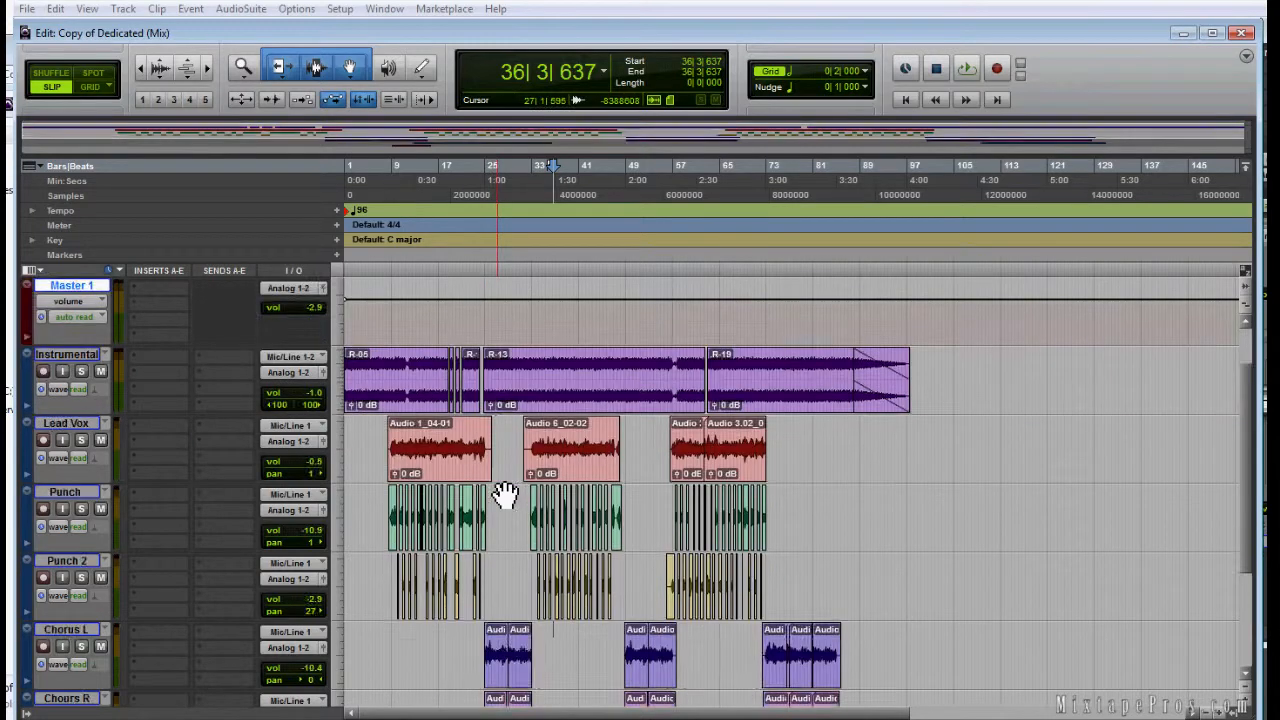
{"action": "scroll", "coordinate": [766, 580], "scroll_direction": "down", "scroll_amount": 1}
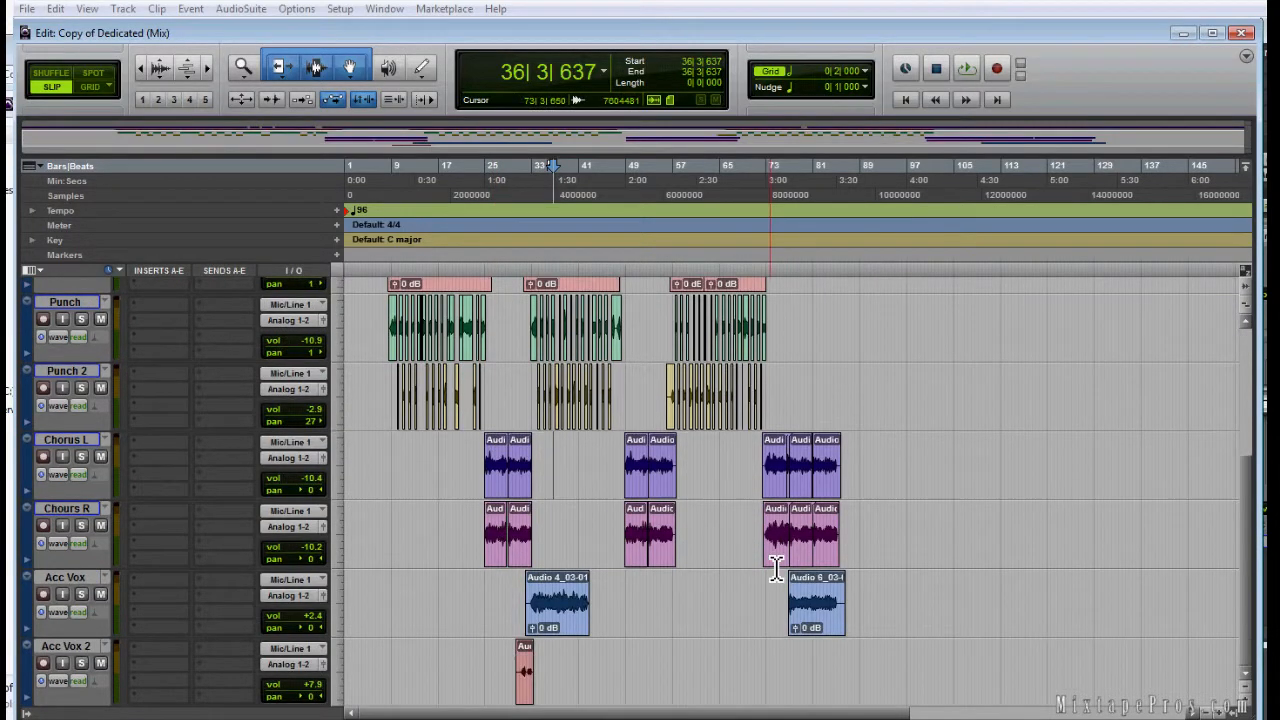
{"action": "scroll", "coordinate": [763, 570], "scroll_direction": "up", "scroll_amount": 2}
{"action": "scroll", "coordinate": [764, 570], "scroll_direction": "up", "scroll_amount": 2}
{"action": "scroll", "coordinate": [764, 570], "scroll_direction": "down", "scroll_amount": 3}
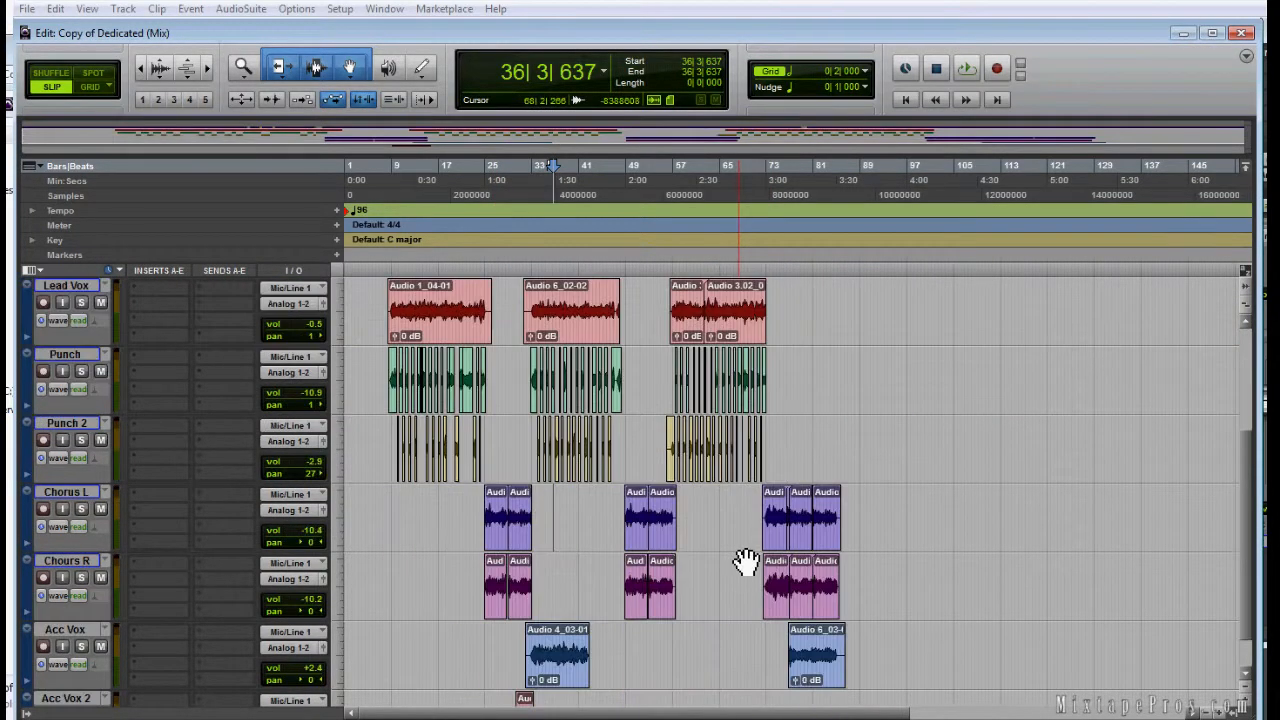
{"action": "scroll", "coordinate": [750, 567], "scroll_direction": "up", "scroll_amount": 3}
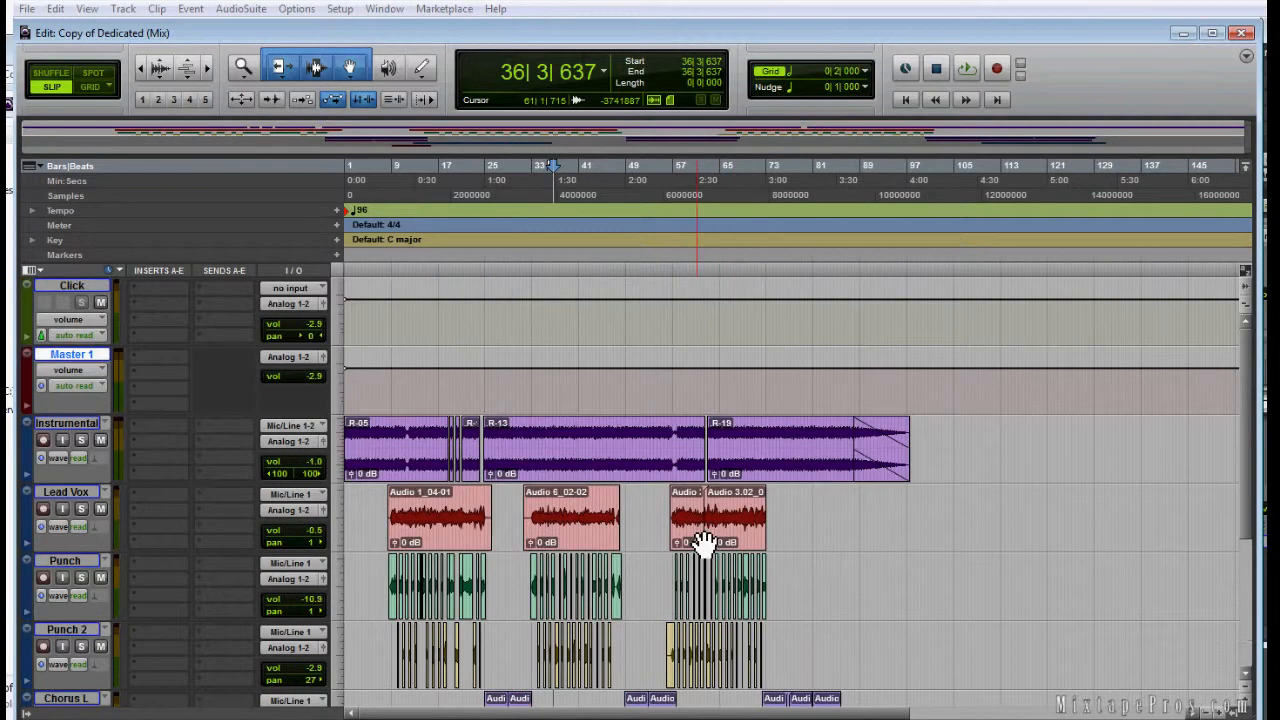
- Close the Copy of Dedicated (Mix) session
{"action": "left_click", "coordinate": [27, 8]}
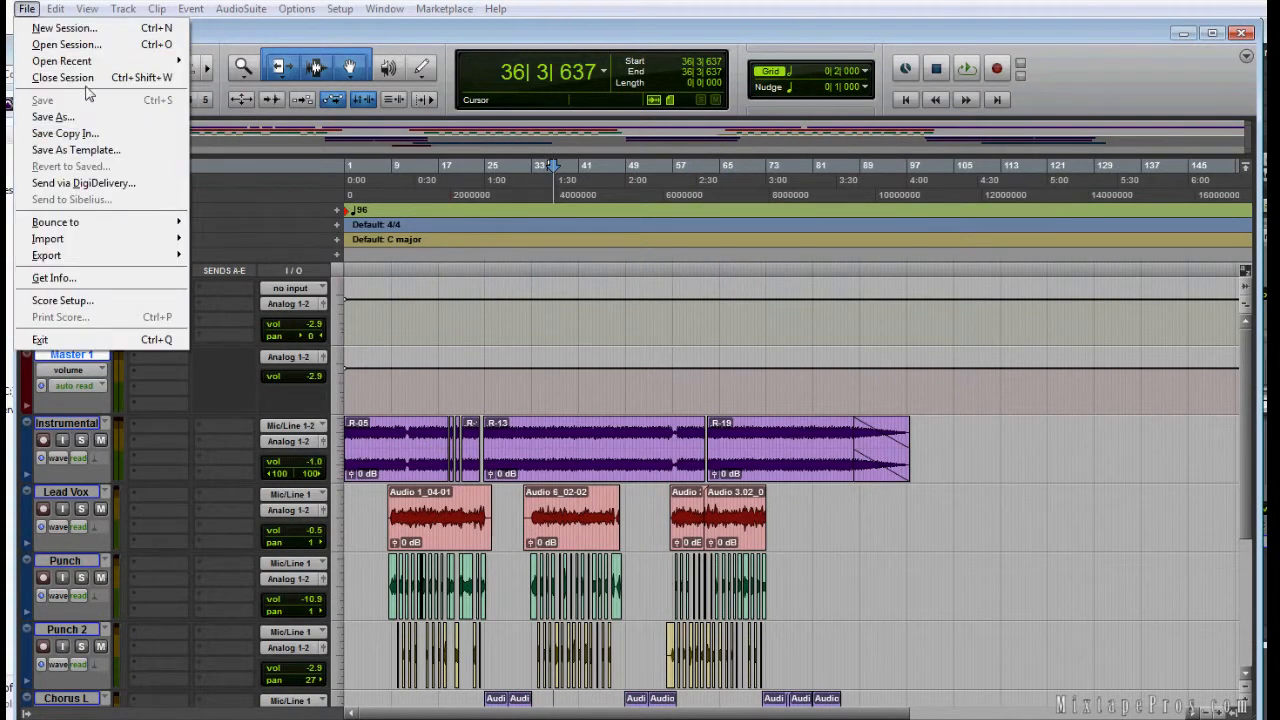
{"action": "left_click", "coordinate": [60, 75]}
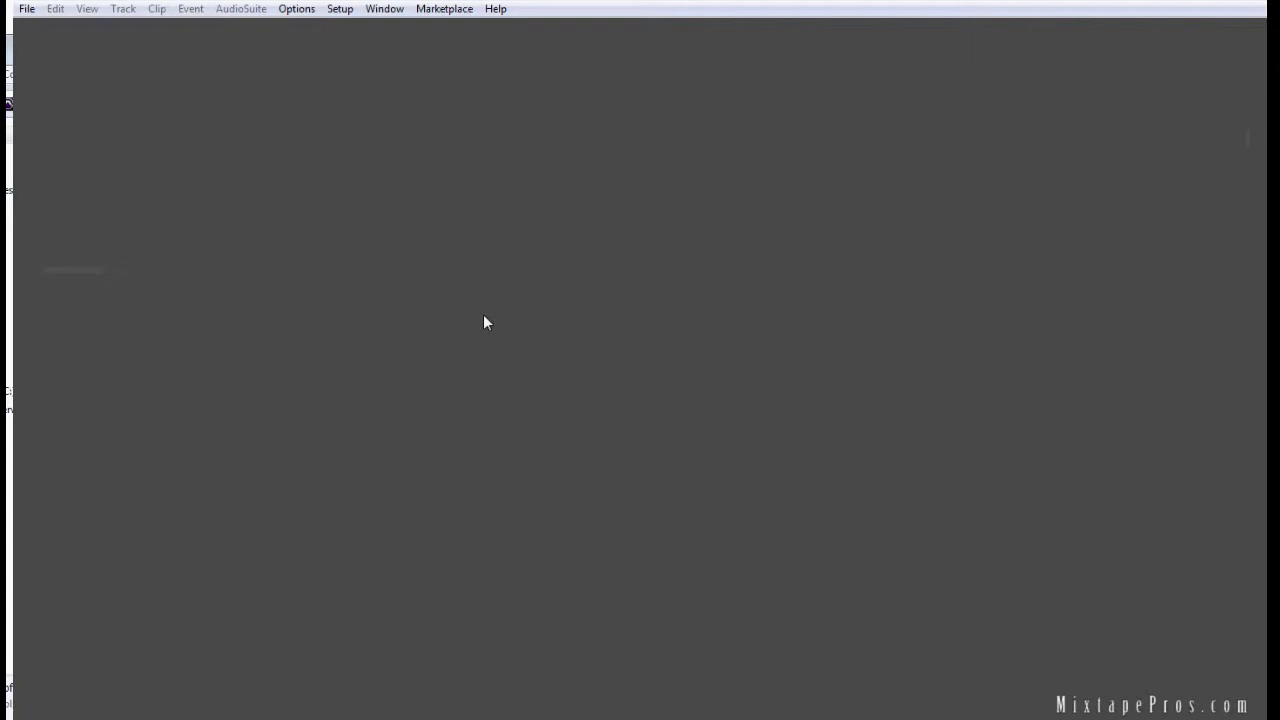